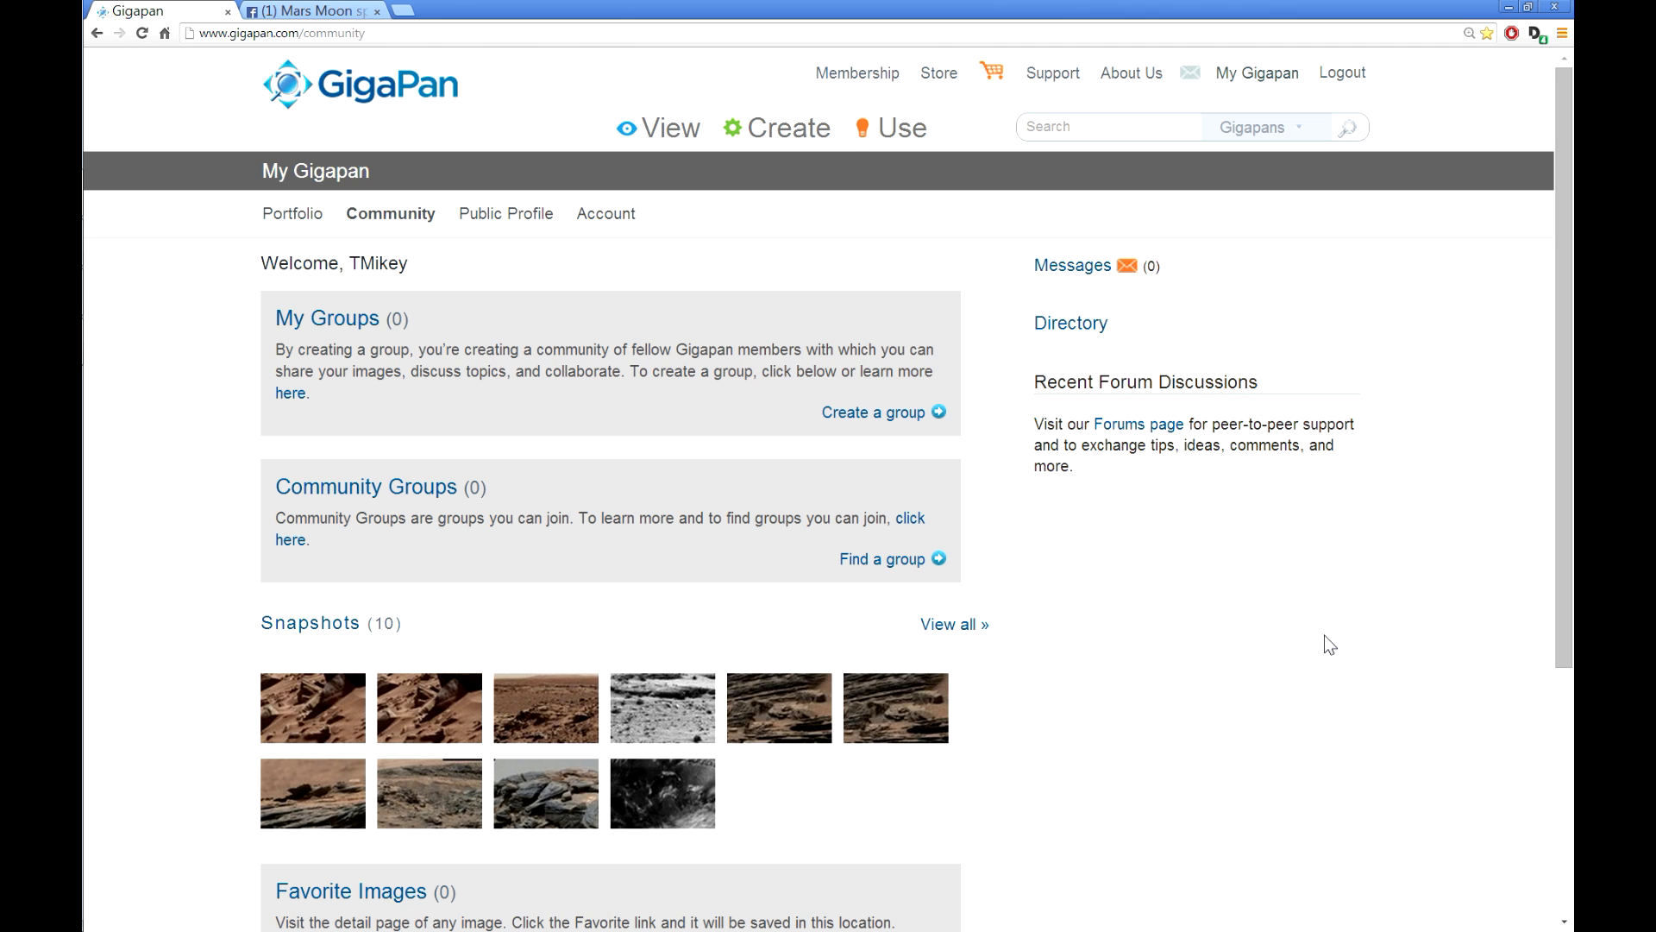
Step: Search GigaPan for another user's name and browse through the results
left_click(1075, 126)
type("Nev")
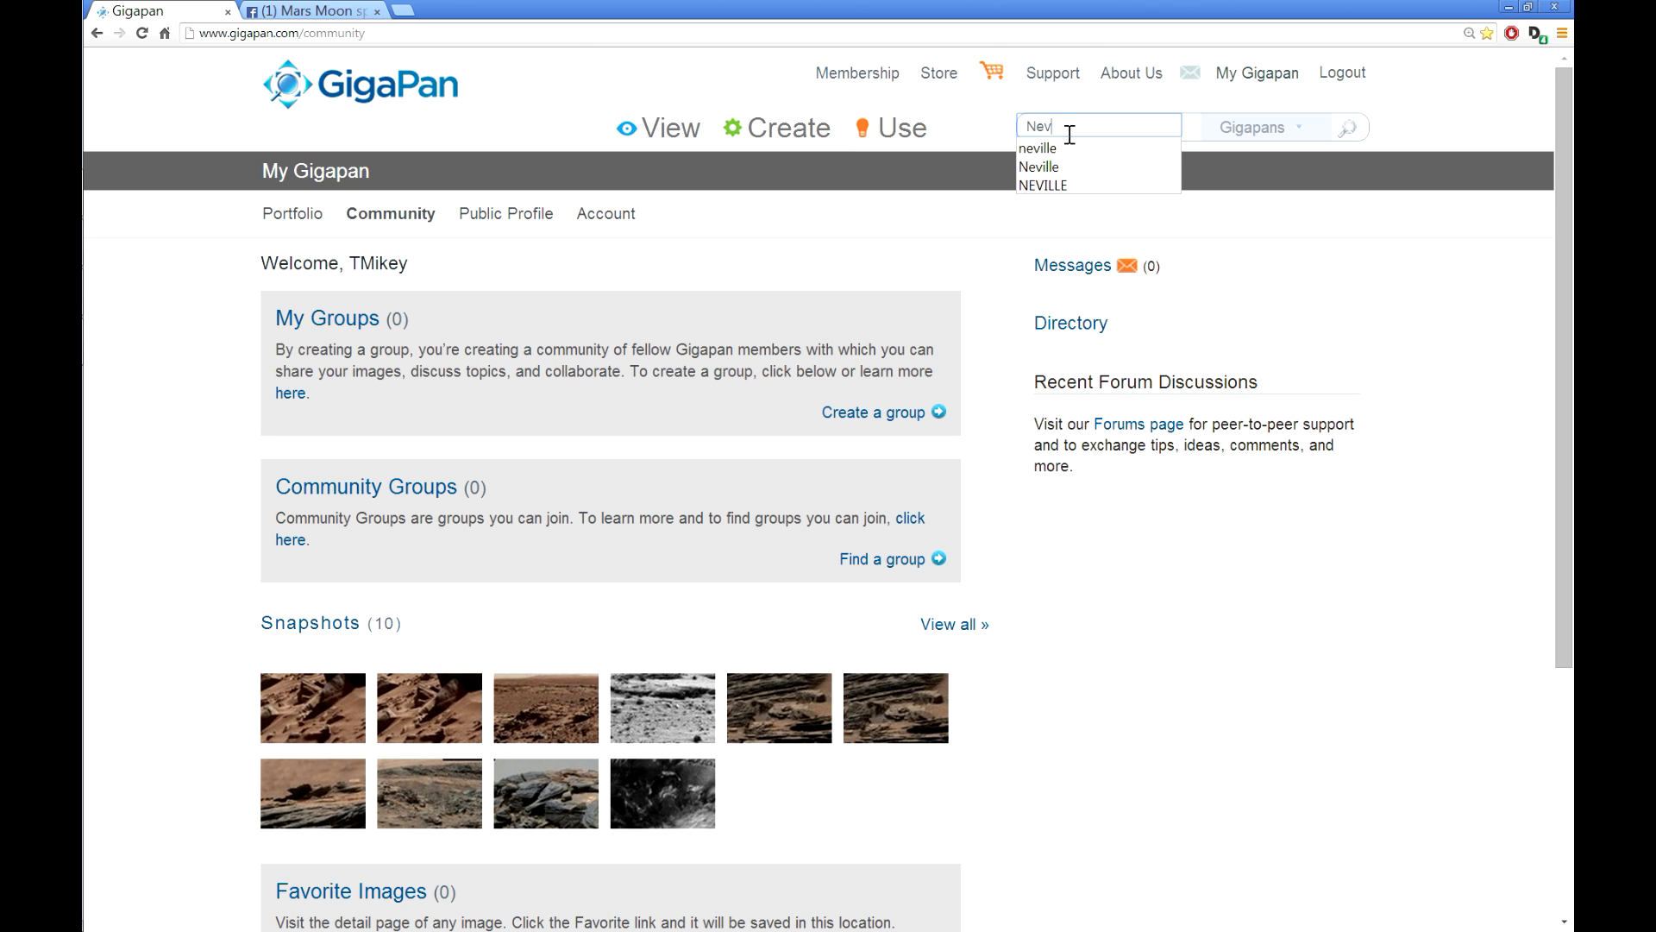
type("ille")
key("Return")
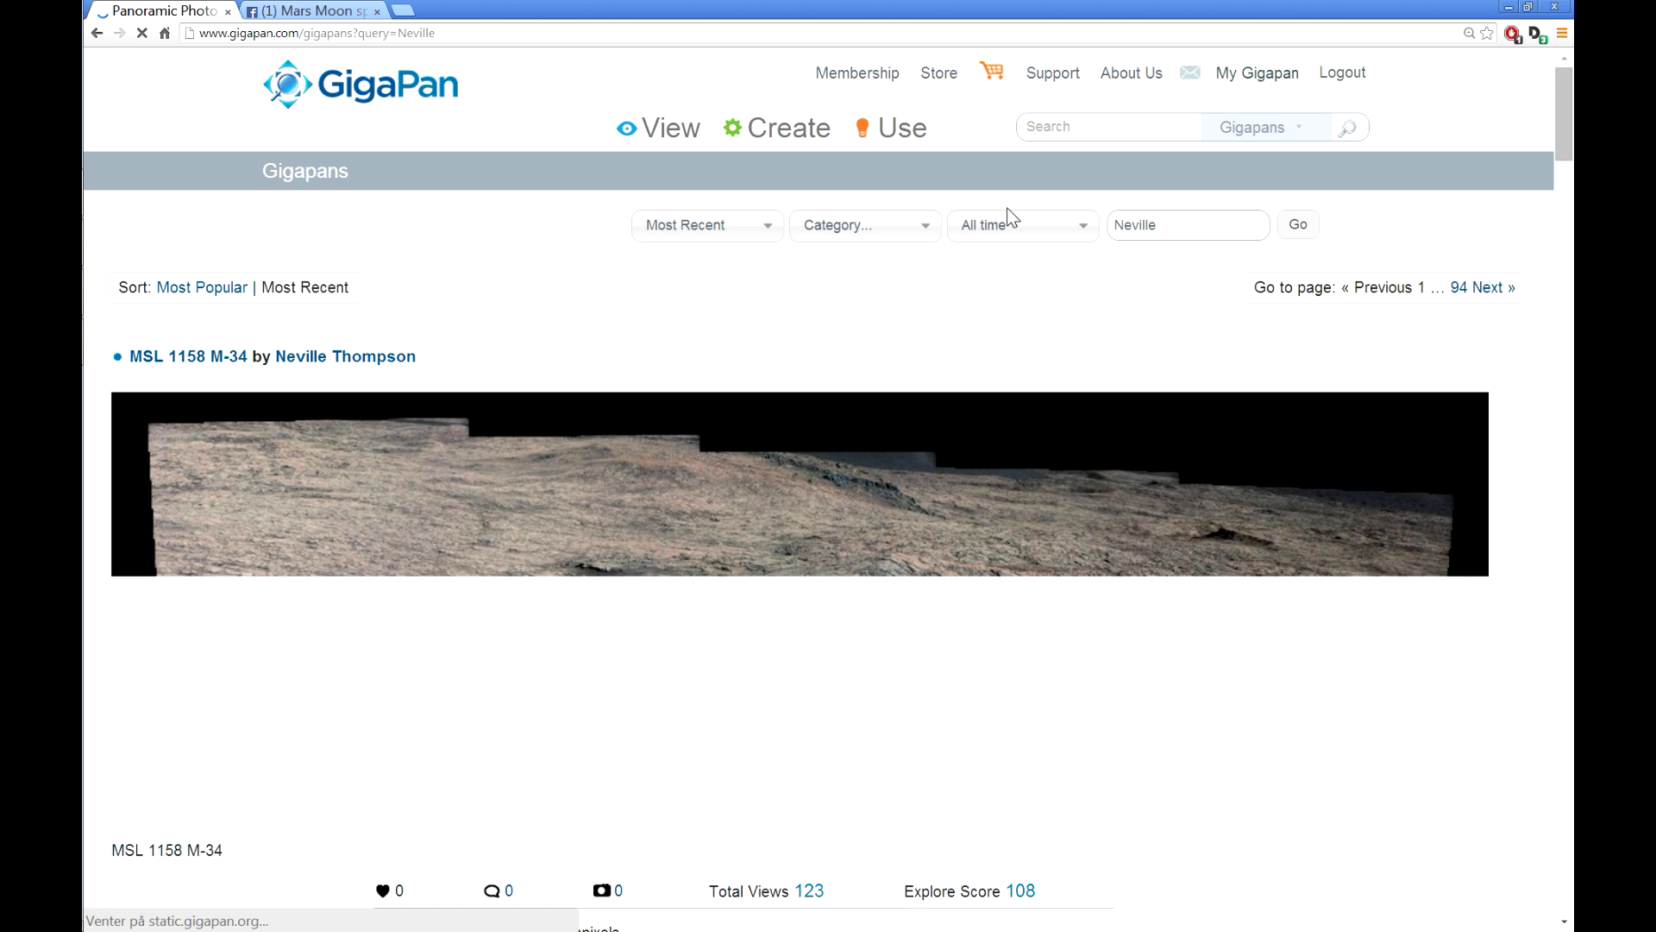
scroll(906, 388, "down", 12)
scroll(914, 406, "down", 20)
scroll(929, 425, "up", 7)
scroll(924, 416, "up", 20)
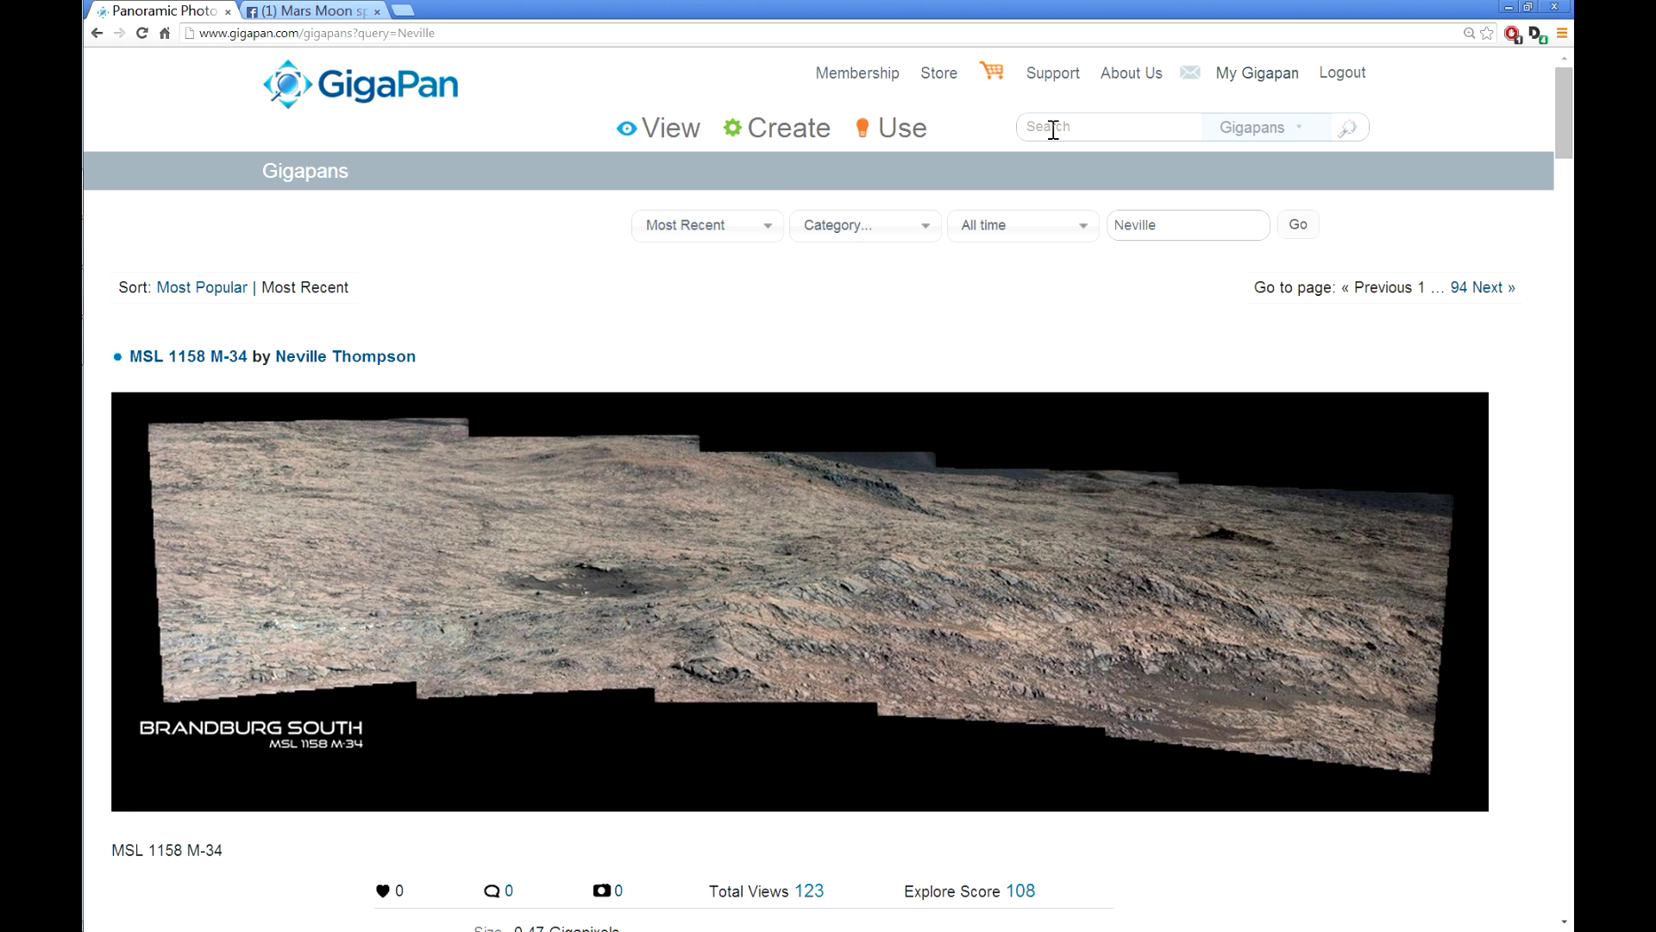
Step: Search for the account owner's user name and return to the top, showing PIA 17931
left_click(1056, 127)
key("Return")
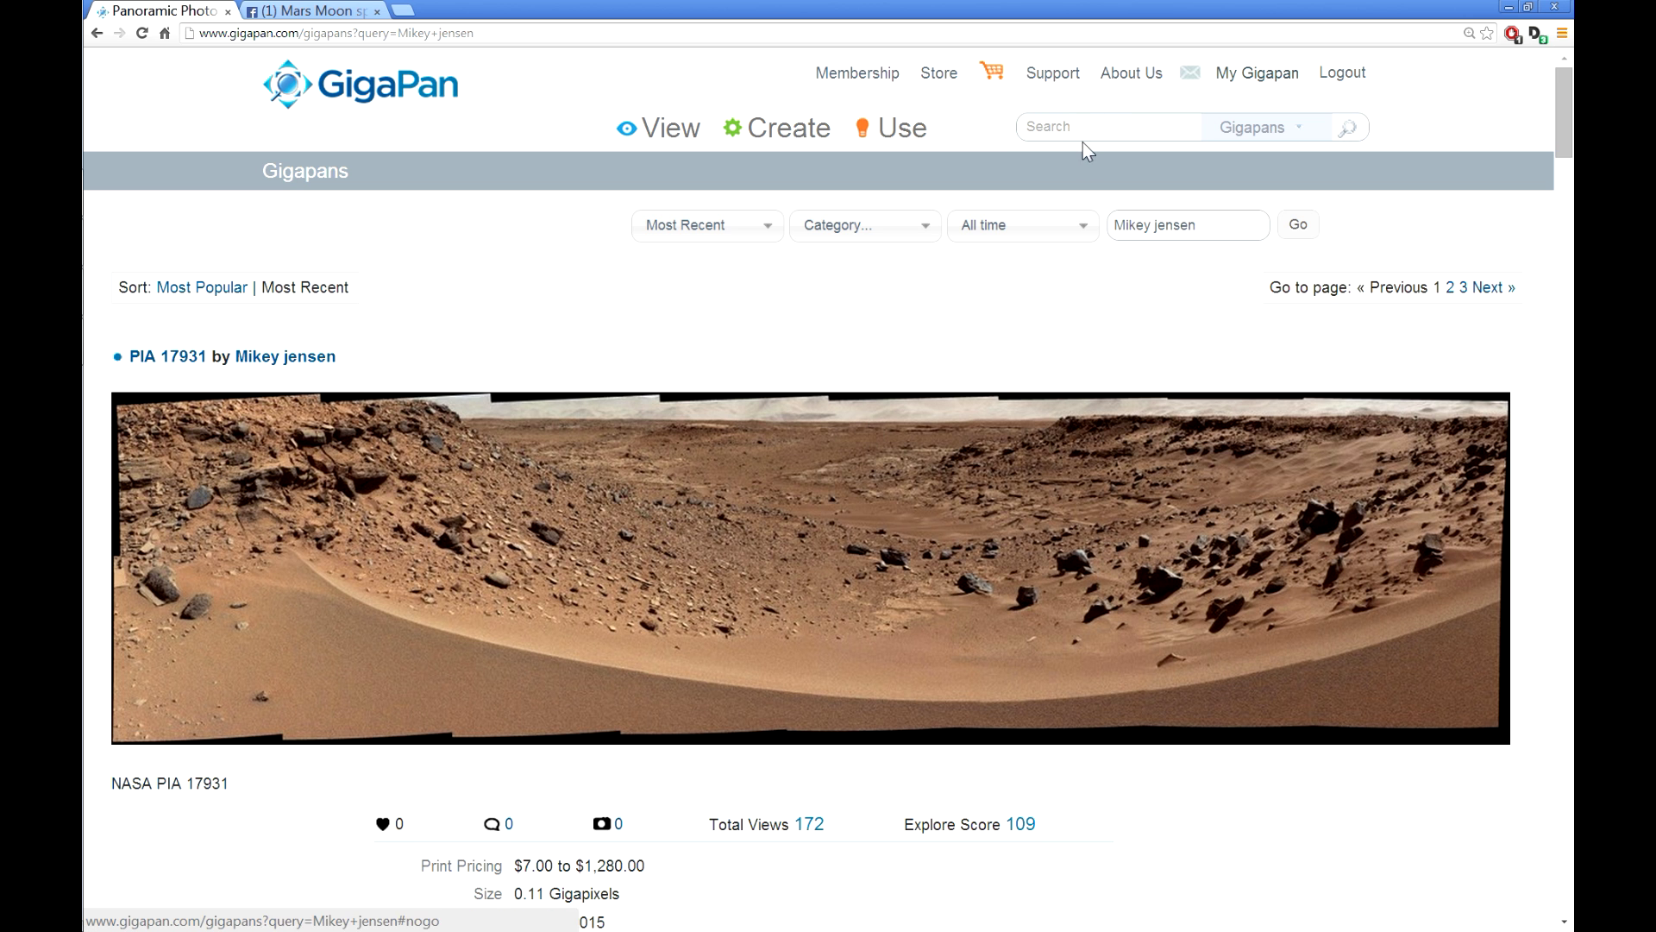
scroll(678, 602, "down", 10)
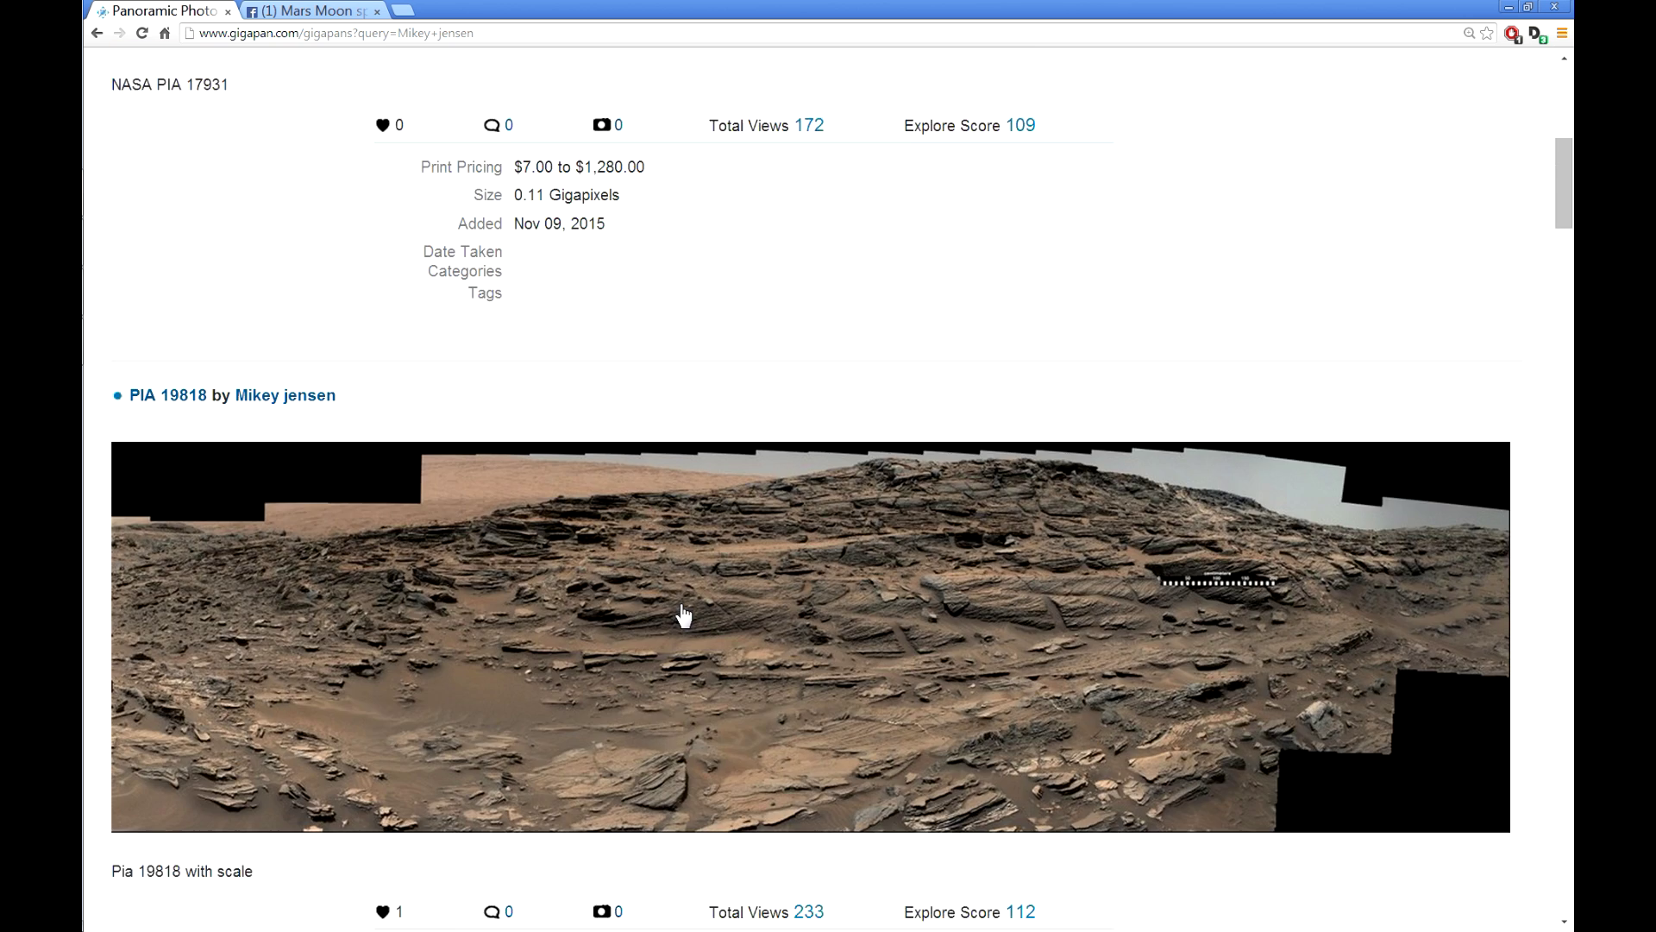
scroll(686, 614, "down", 4)
scroll(687, 614, "up", 11)
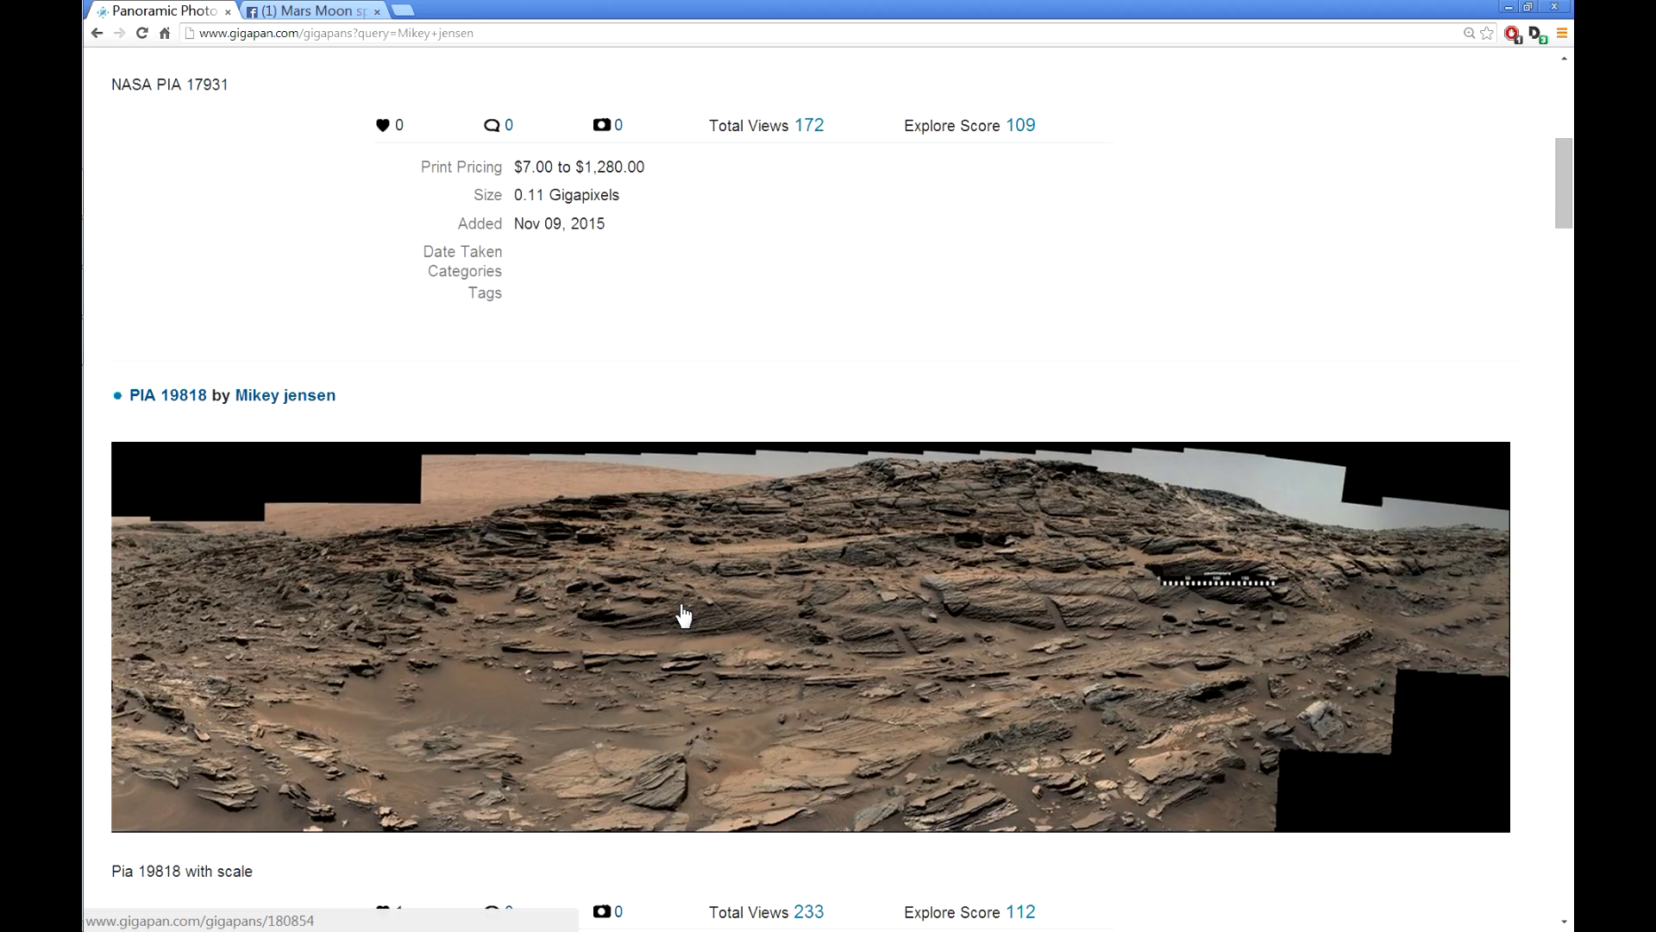
scroll(686, 614, "up", 4)
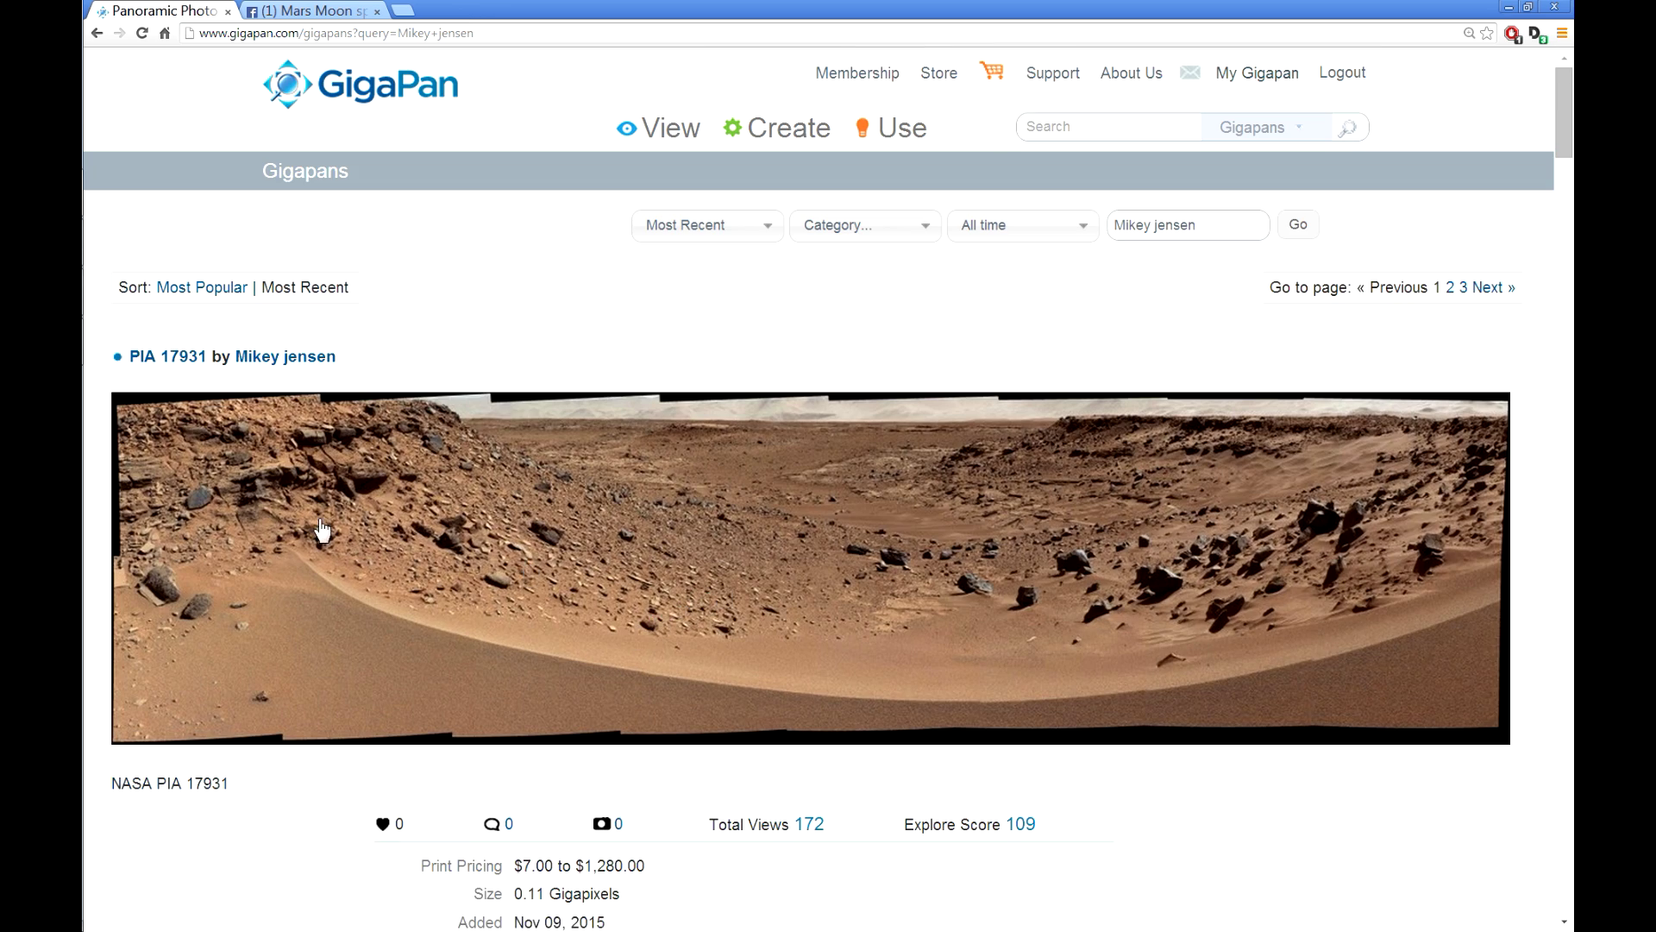
Step: Open PIA 17931, pan right to the dune, zoom into the dark rocks, and go full screen
left_click(968, 565)
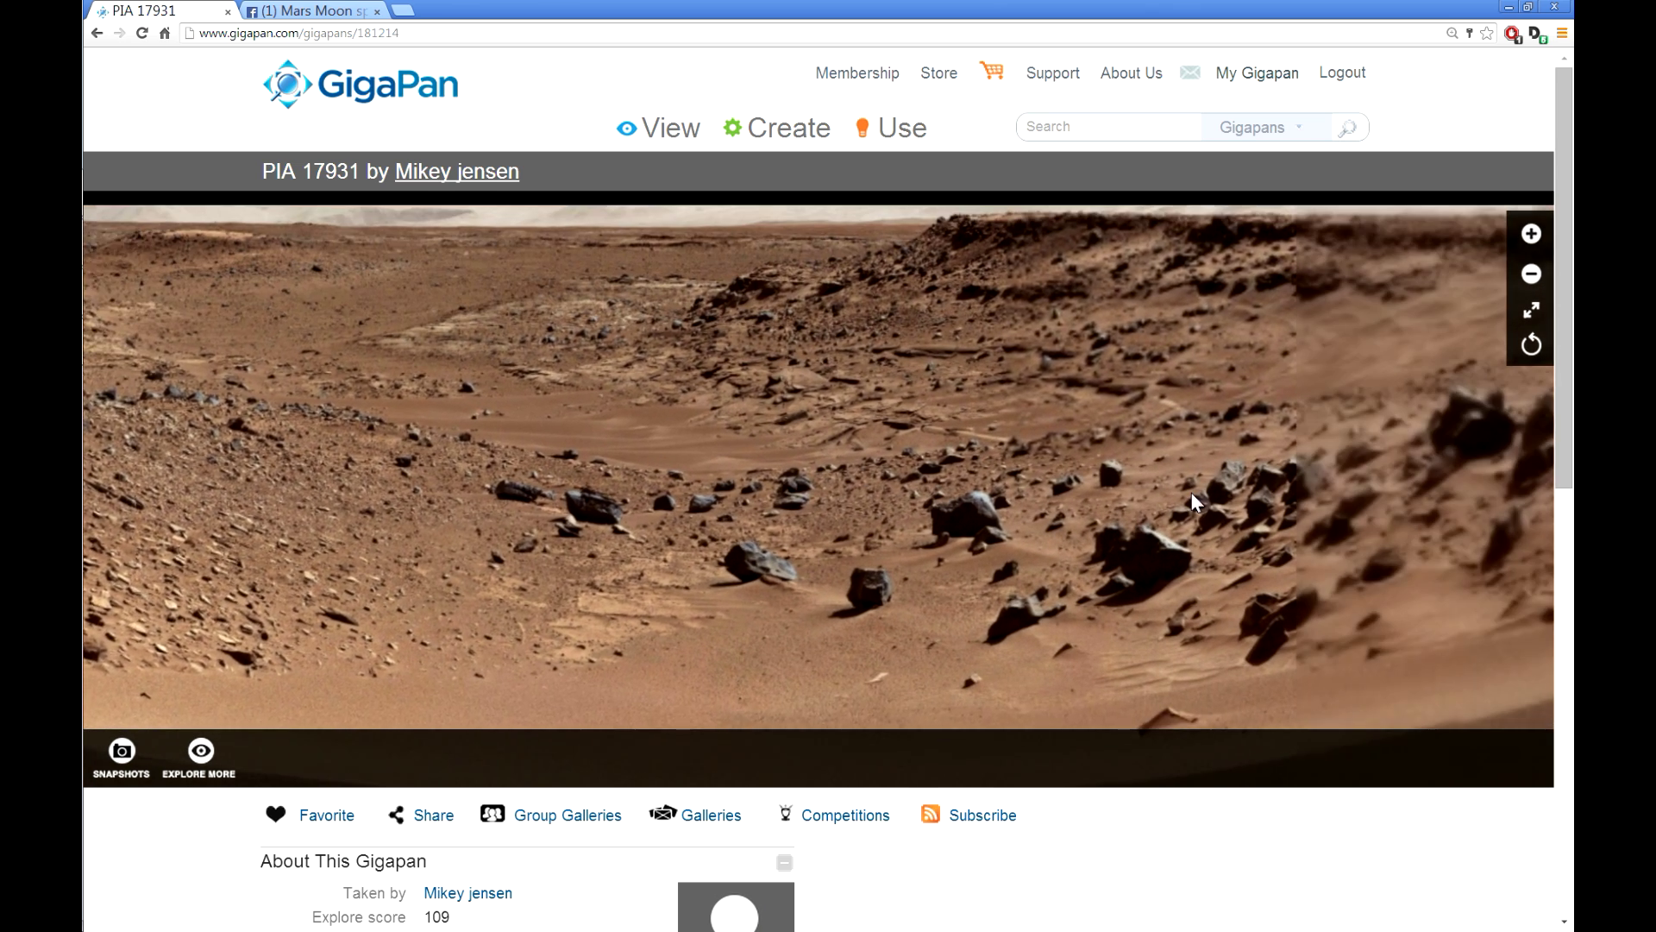
left_click_drag(1190, 492, 898, 450)
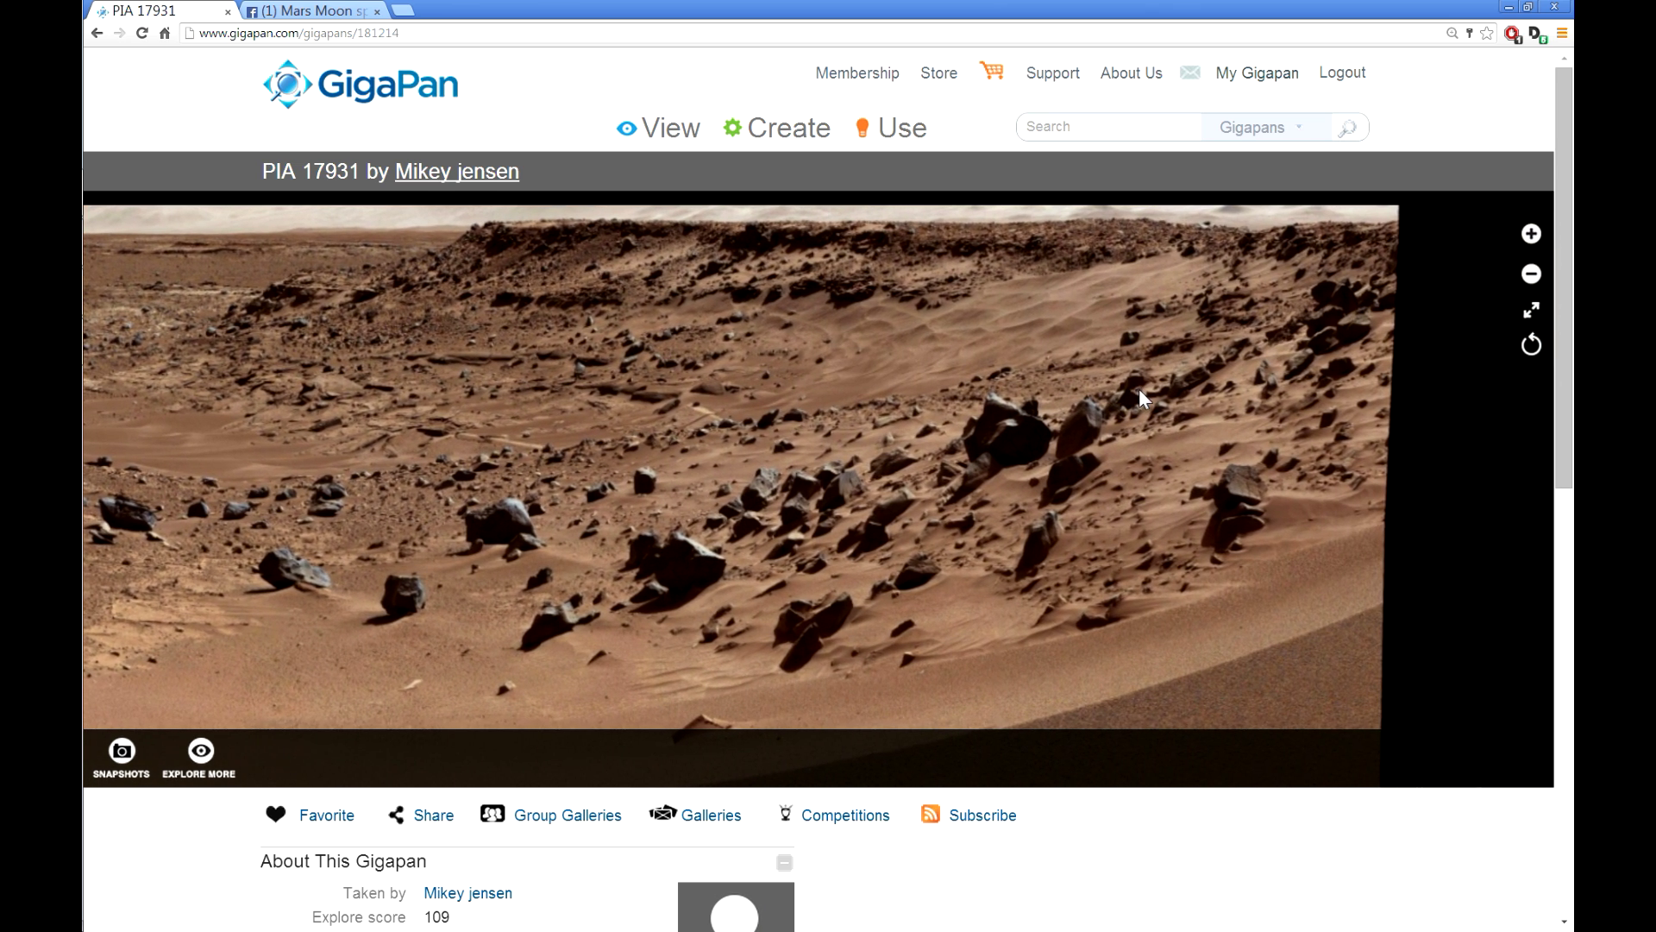
left_click_drag(1131, 404, 894, 431)
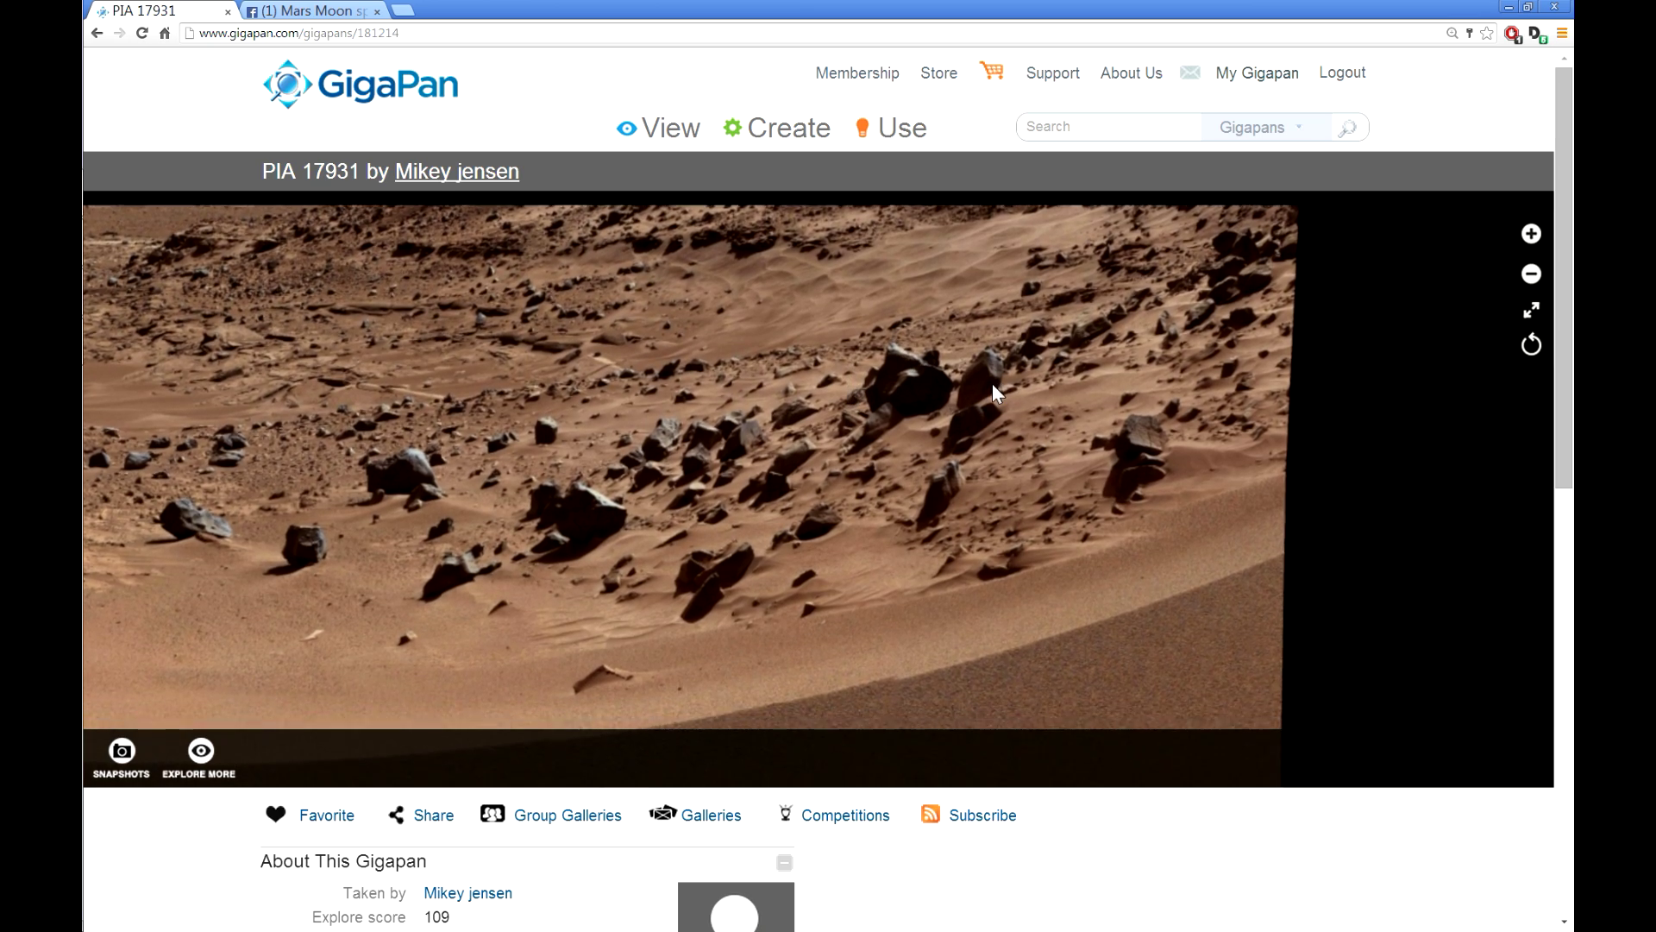
scroll(673, 417, "down", 1)
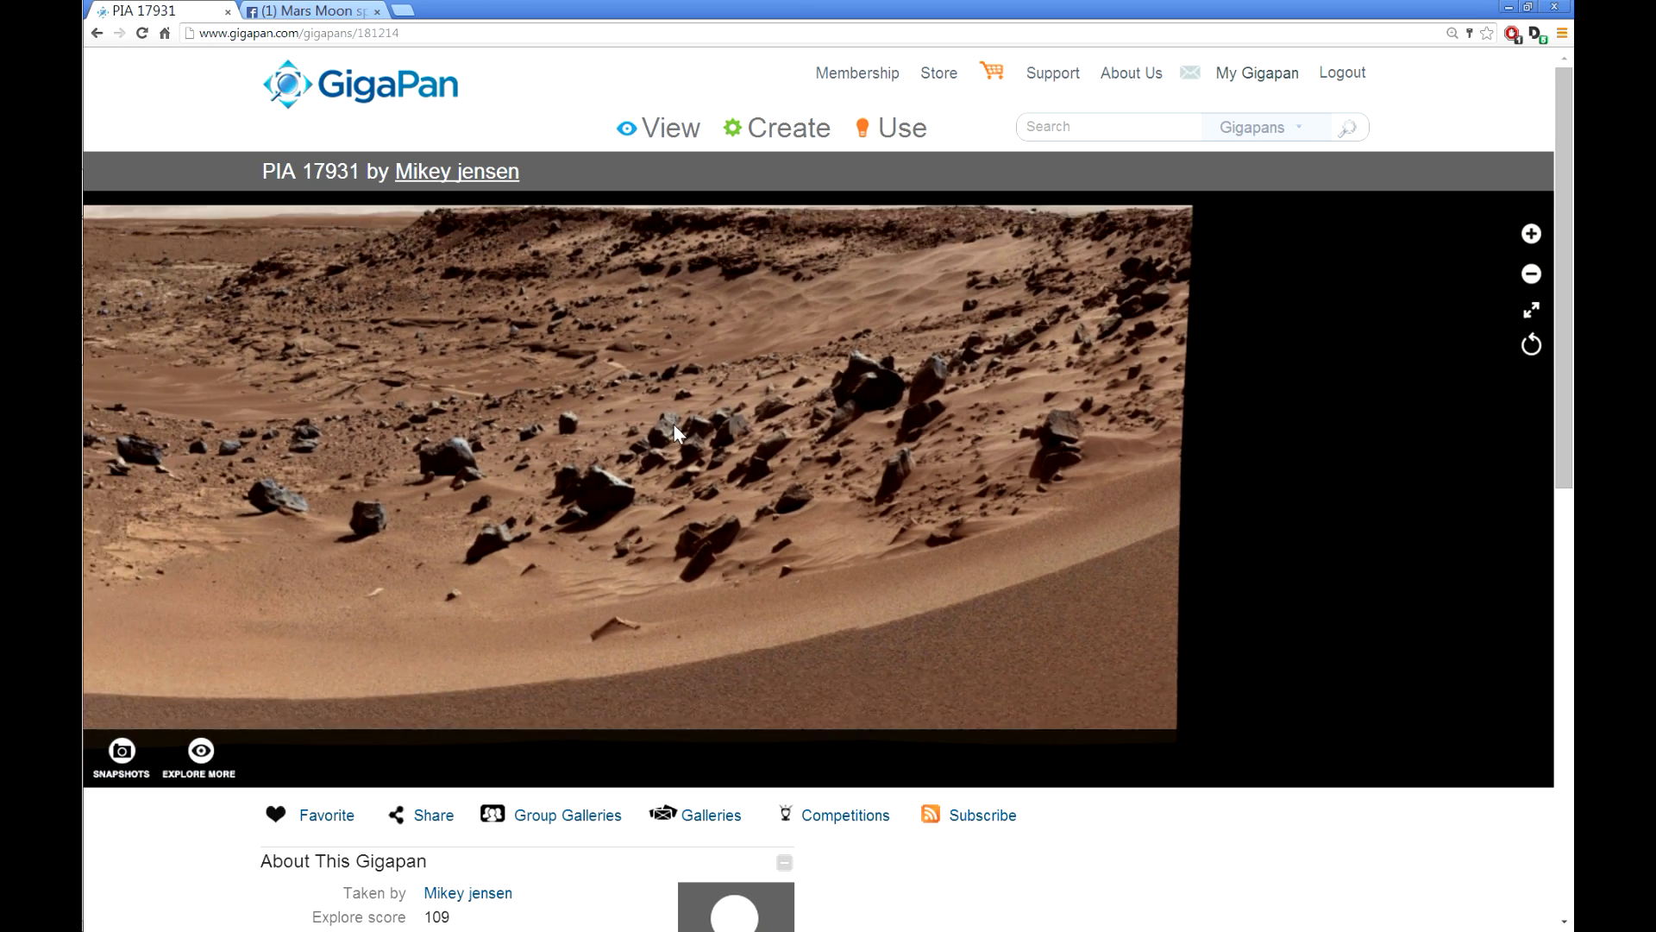
scroll(675, 423, "up", 3)
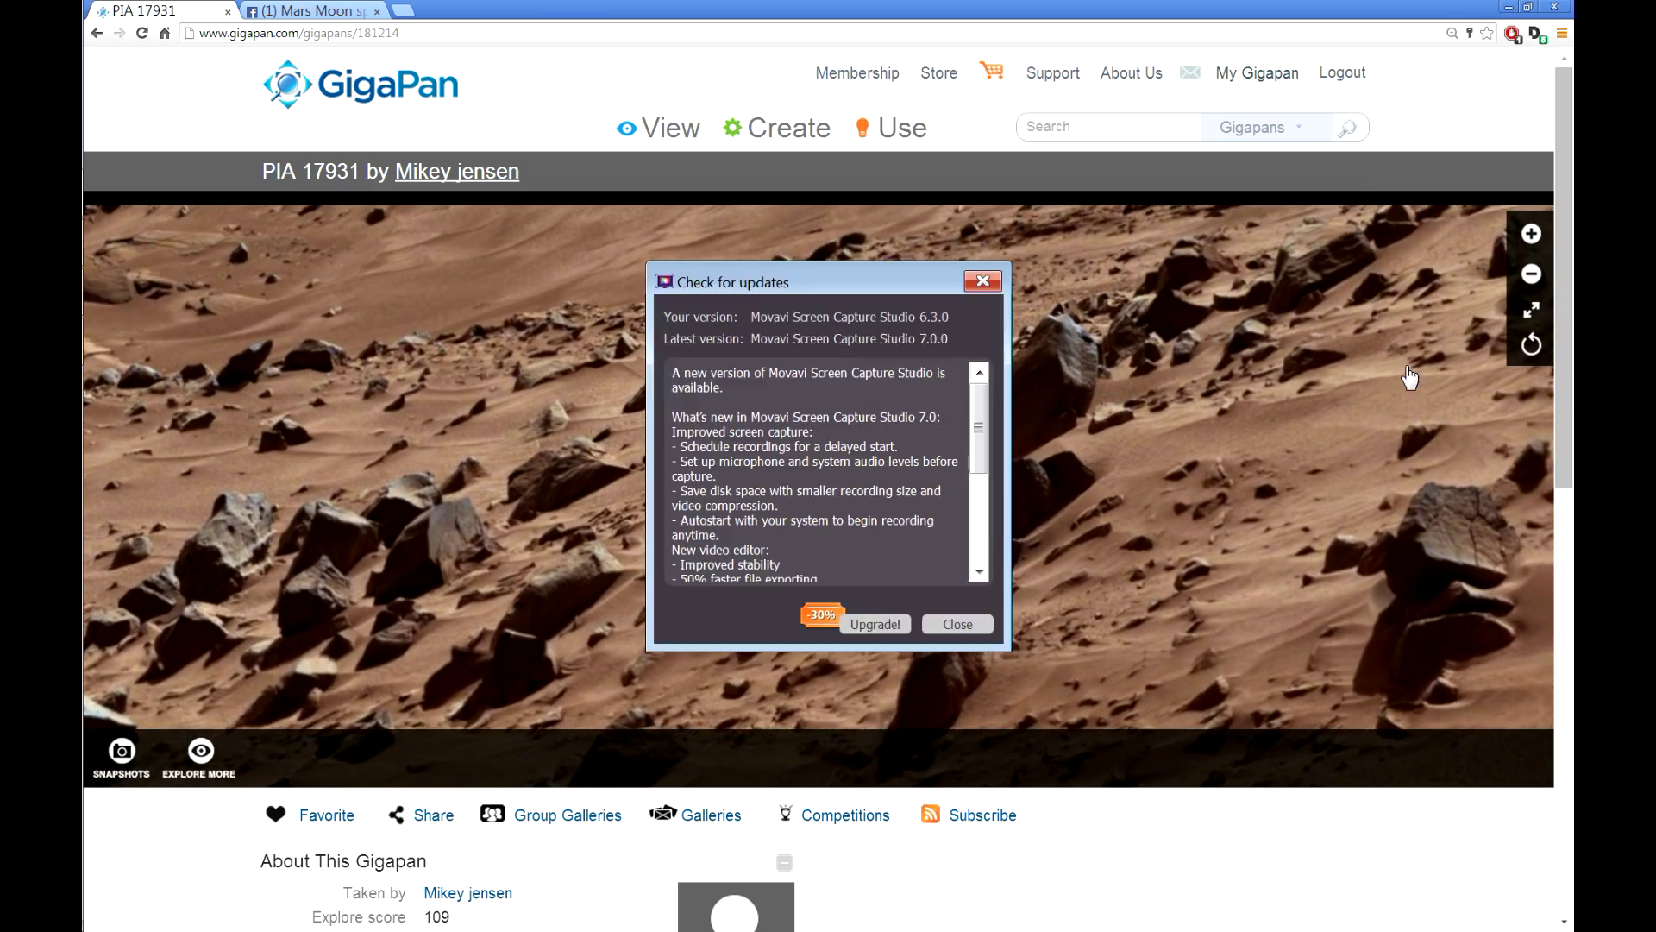
left_click(1531, 309)
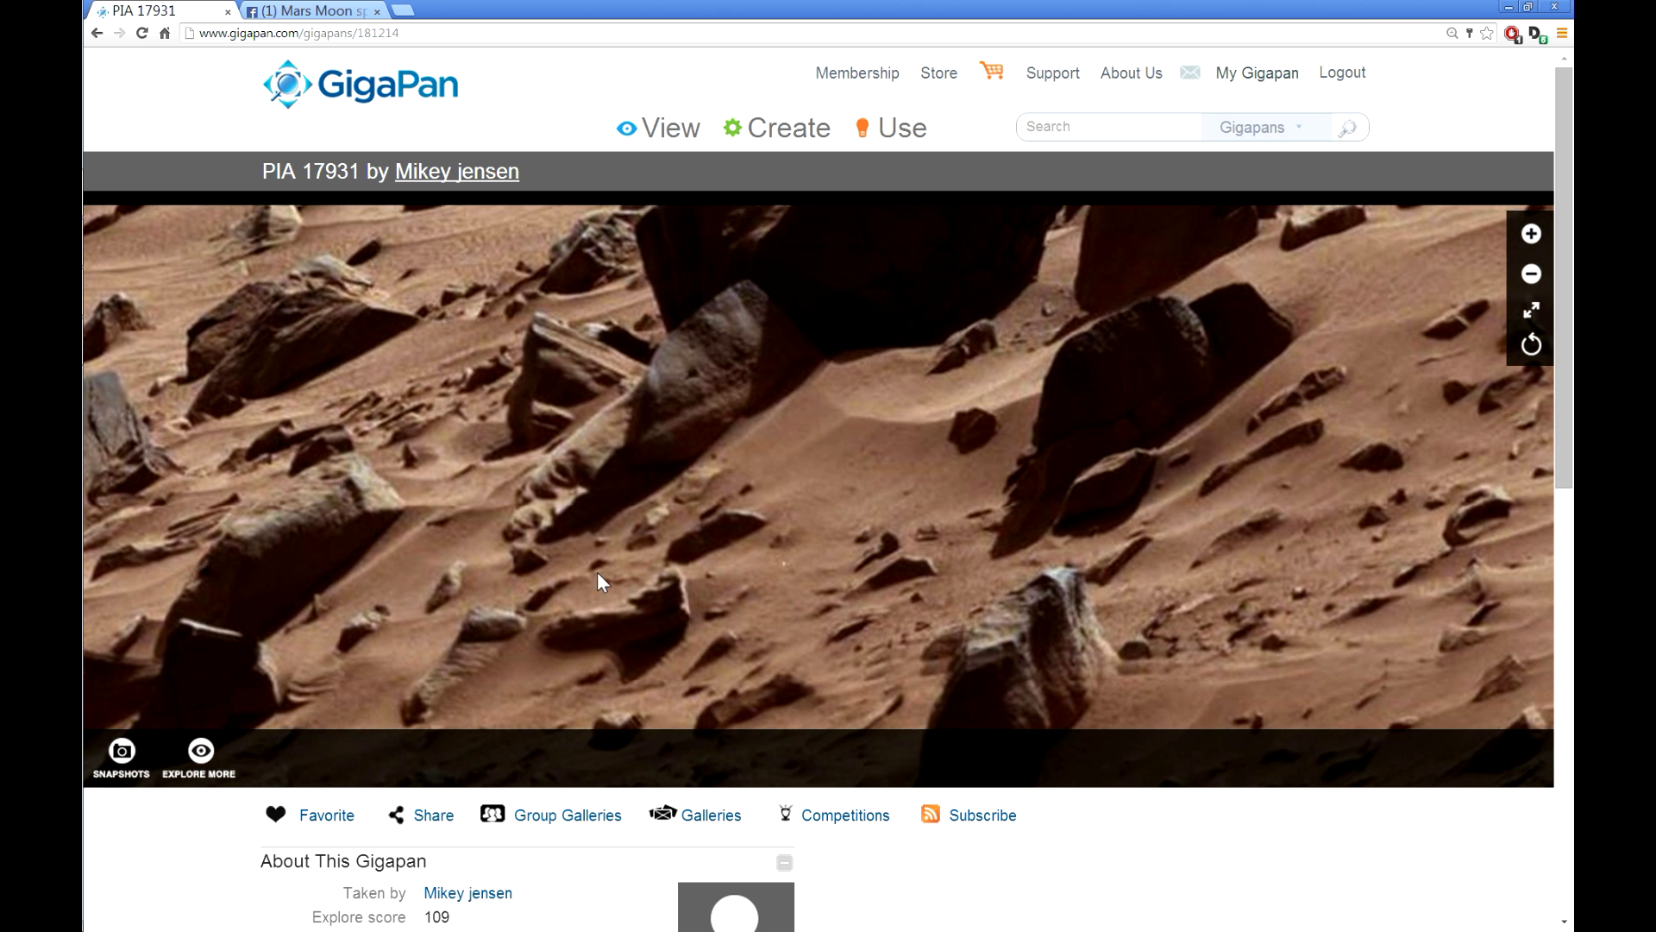
Step: Start a new snapshot on PIA 17931 with its area framed over the large rocks
left_click_drag(597, 572, 769, 544)
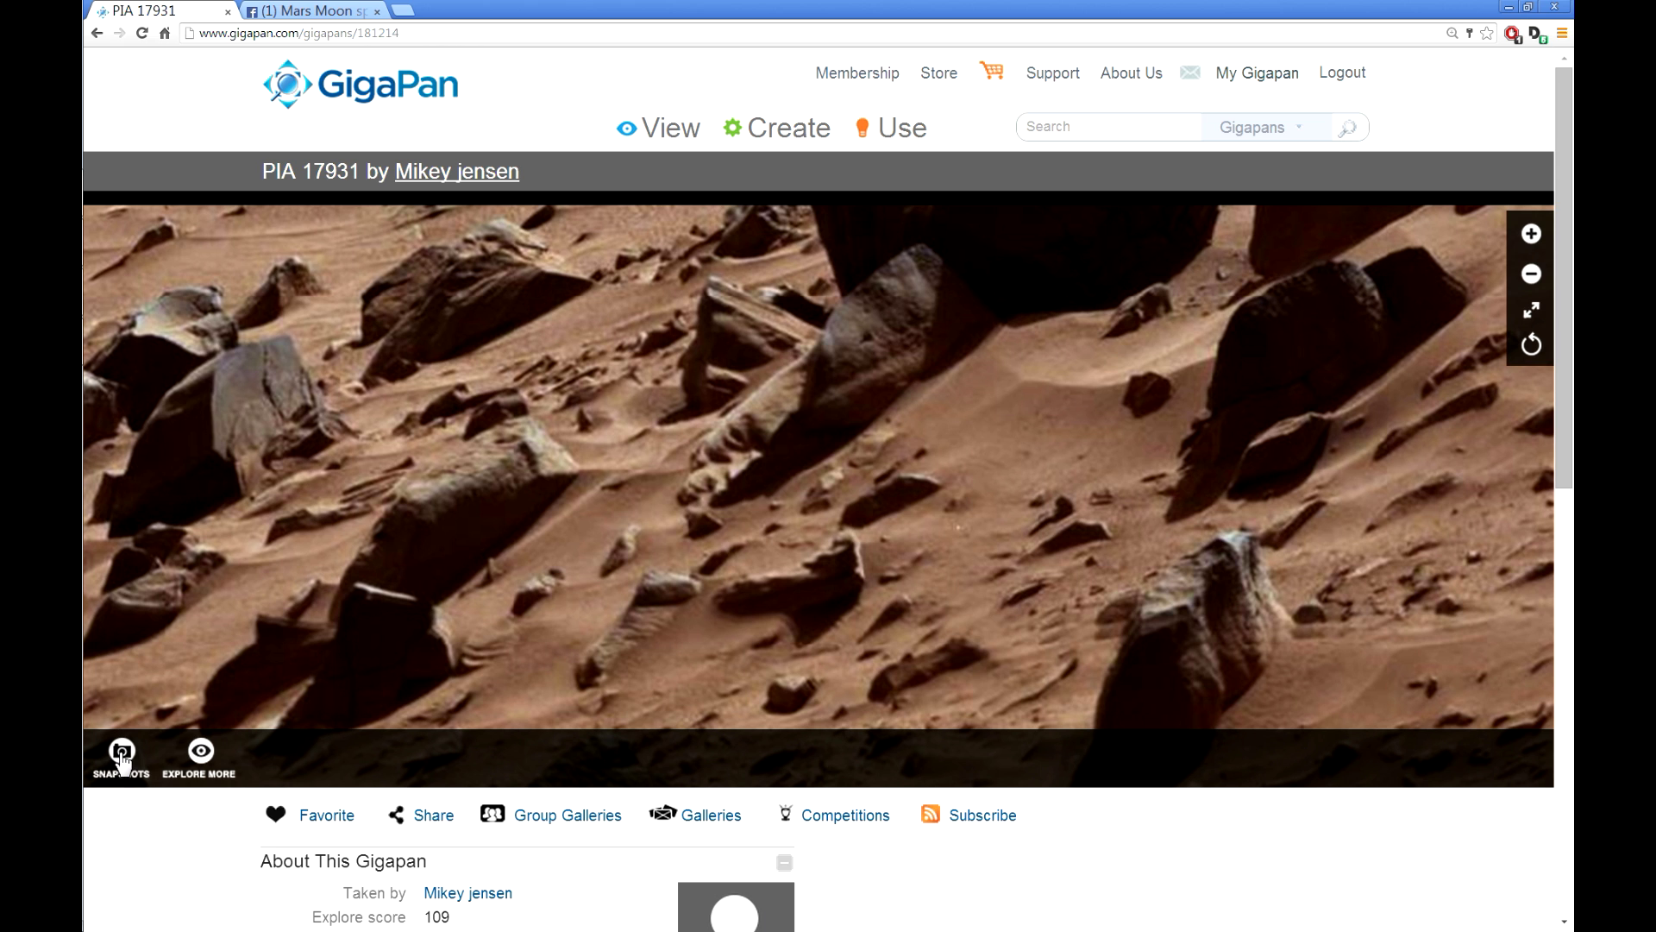
left_click(122, 757)
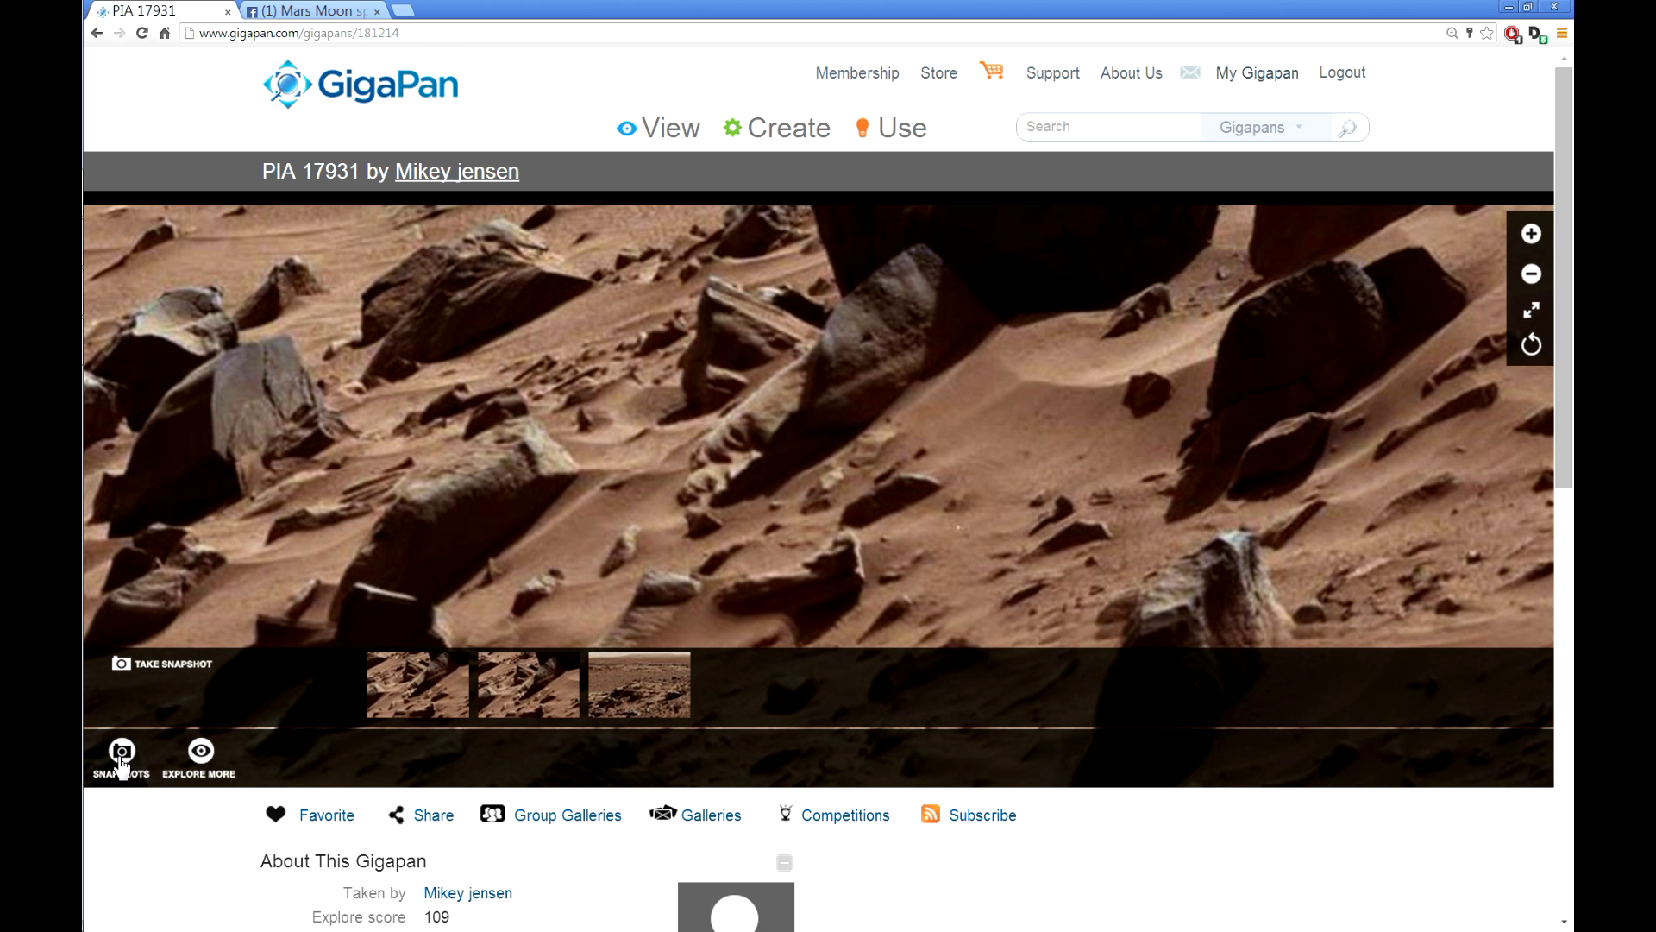
left_click(168, 668)
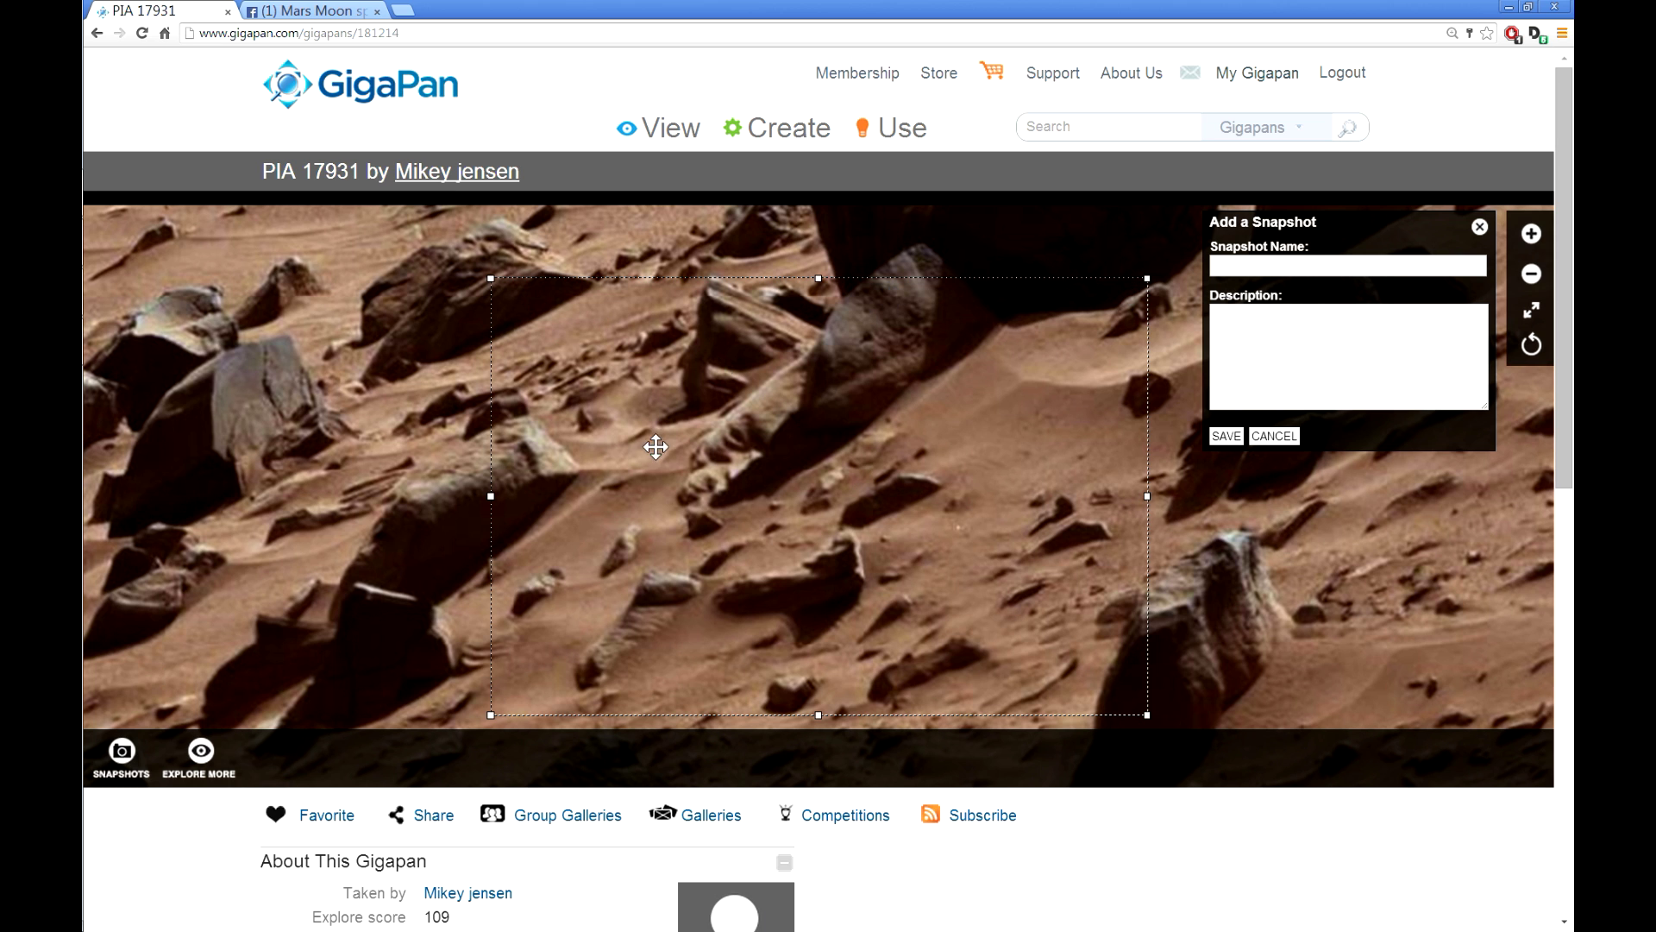
left_click_drag(873, 530, 817, 466)
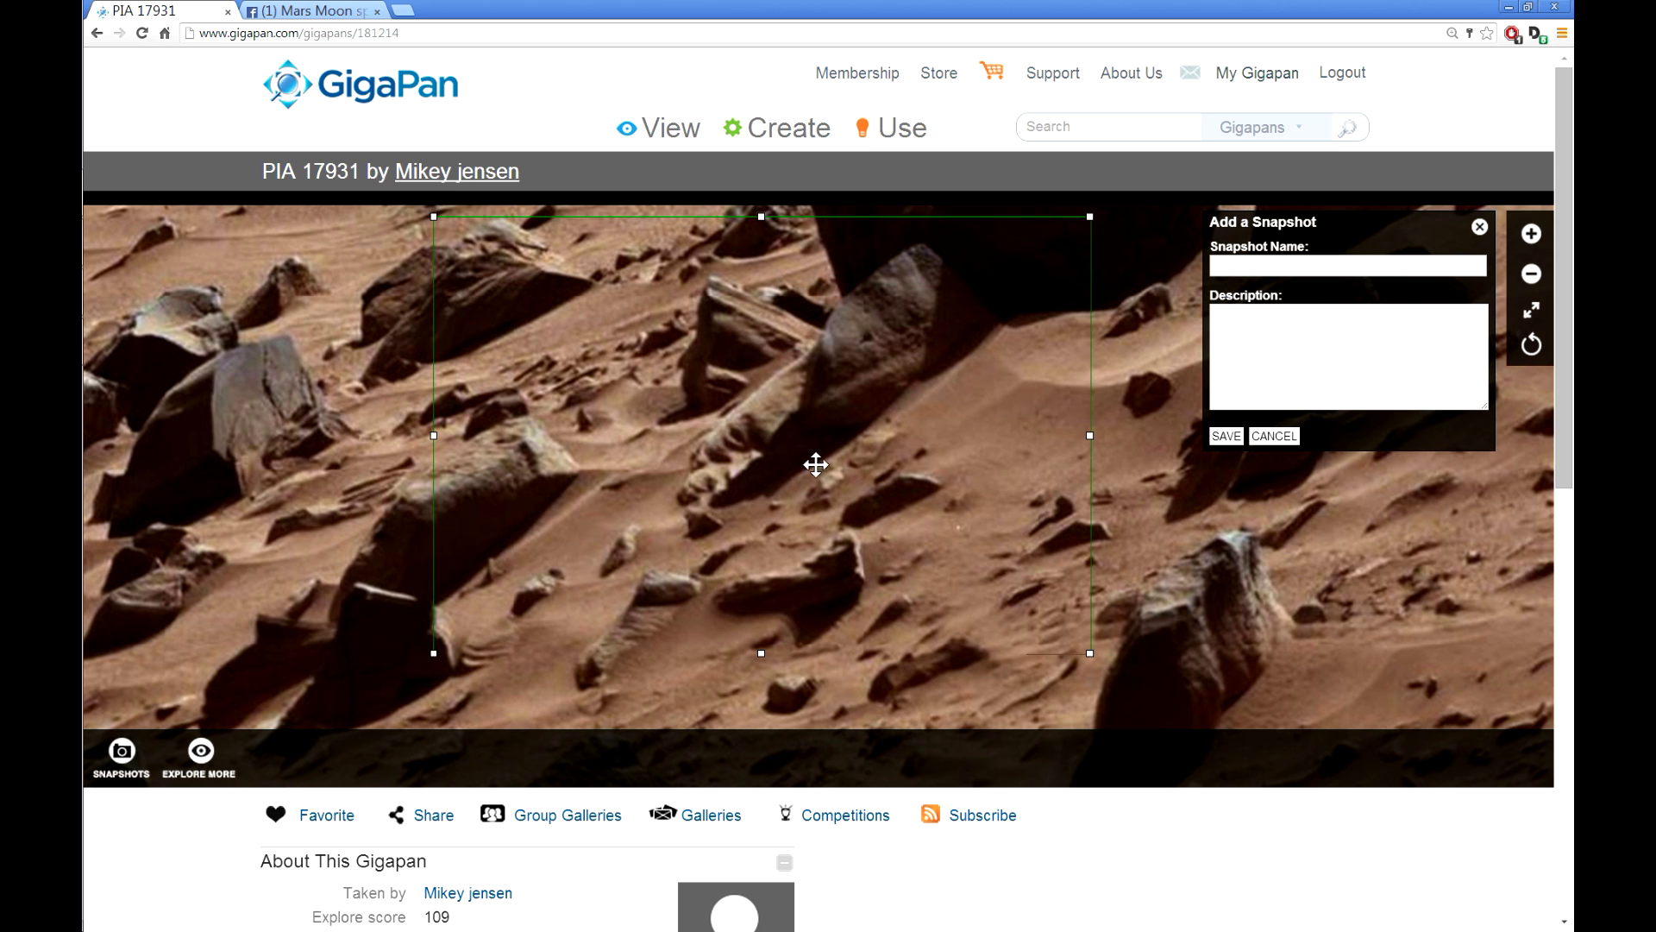
Step: Name the snapshot 'The face', describe it 'Could it be', and save it
left_click(1329, 265)
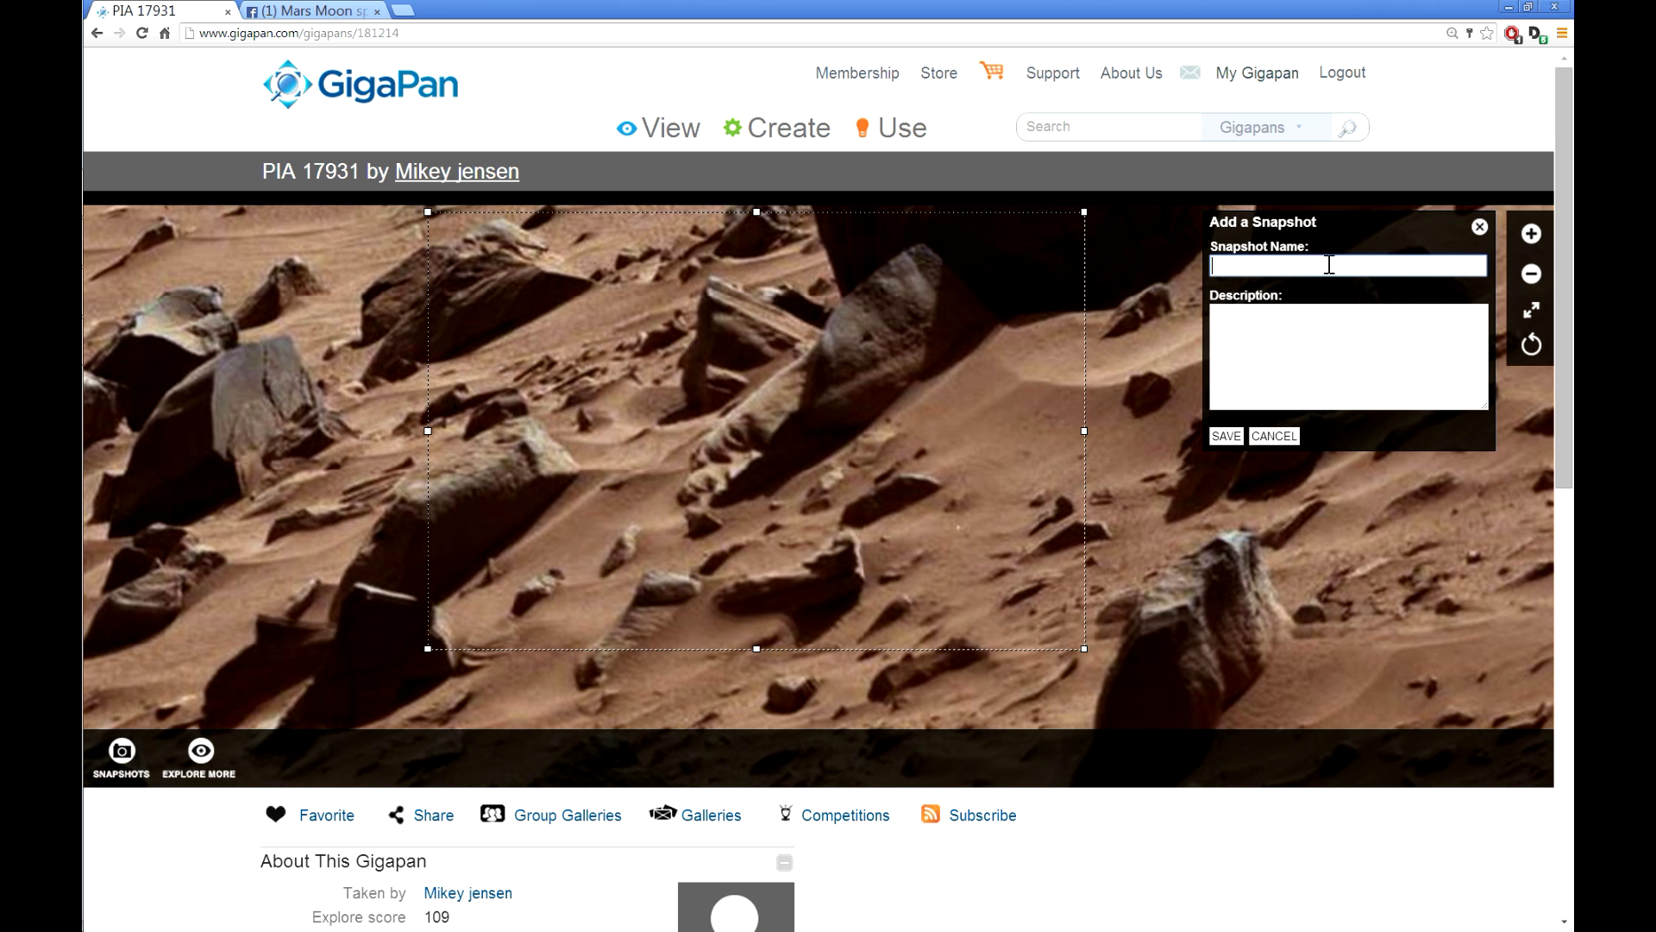
type("The face")
key("Tab")
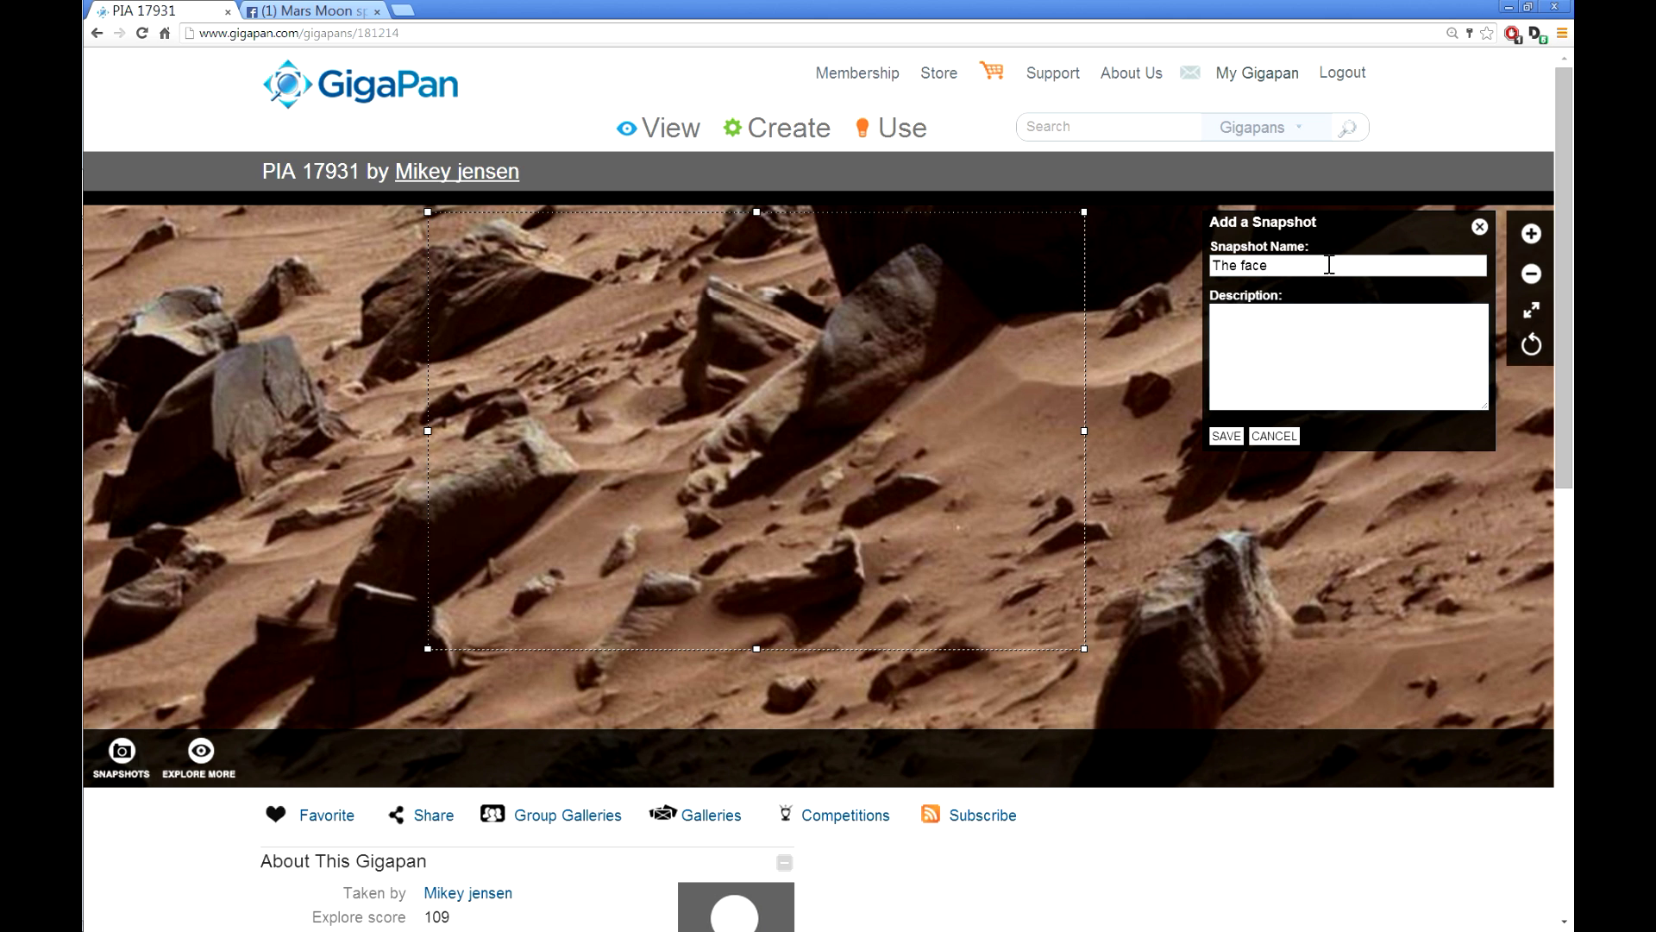
type("Could it be.")
left_click(1224, 436)
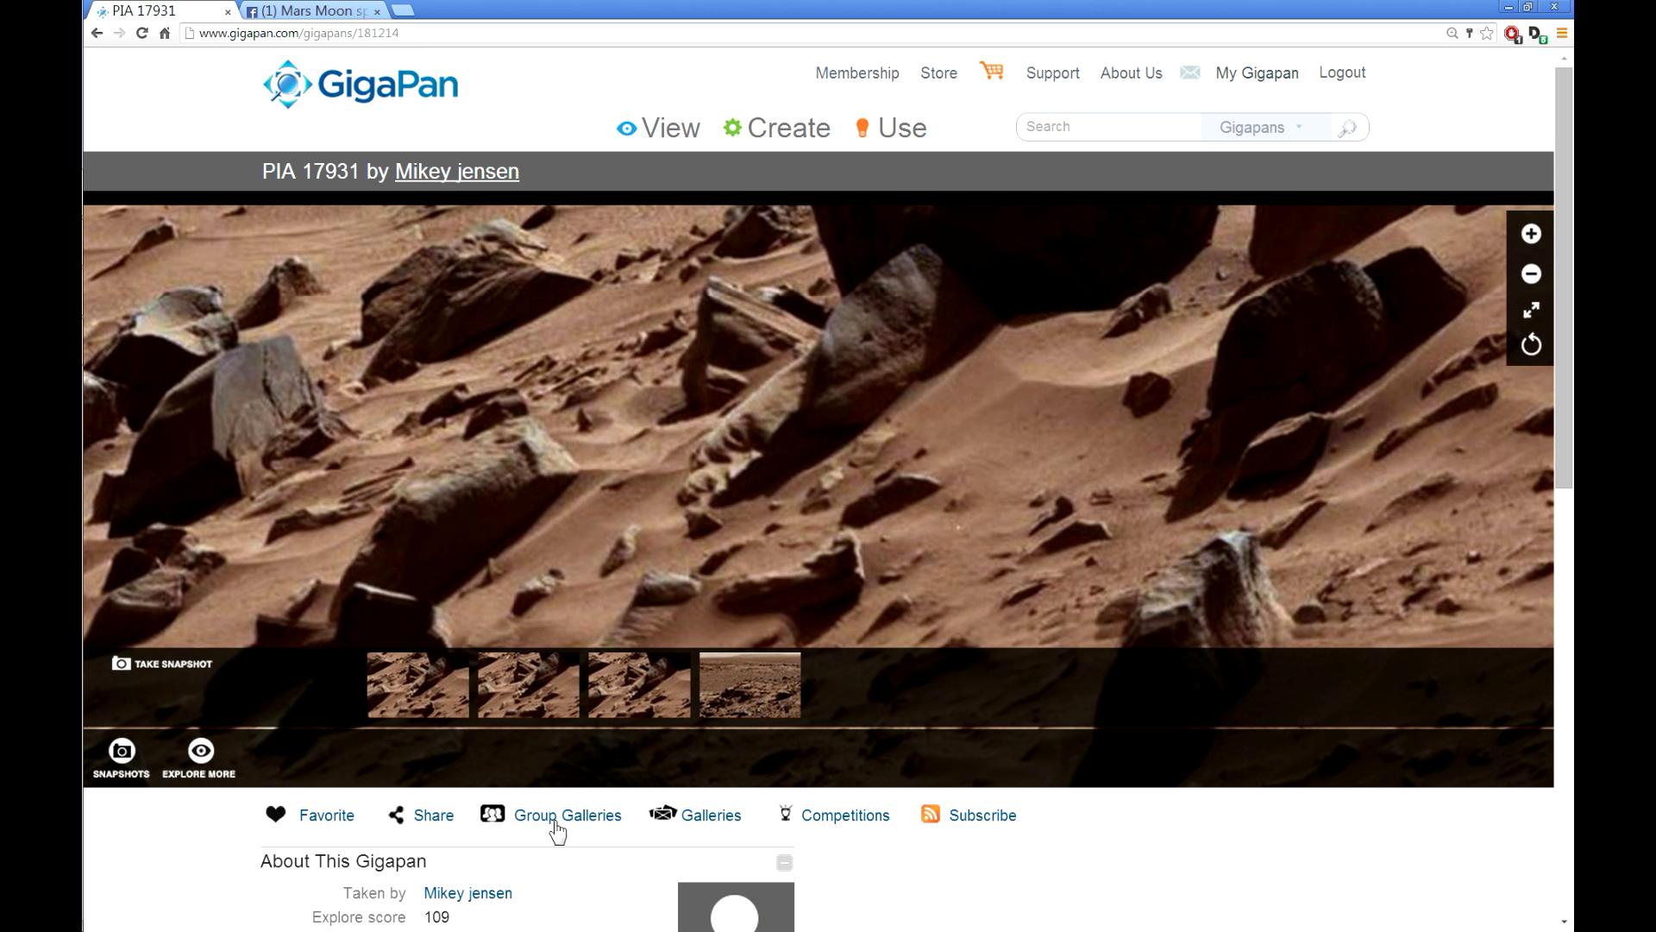
Step: Zoom in on the rocks, then zoom back out to the full PIA 17931 panorama and its snapshots
mouse_move(431, 673)
left_click(406, 32)
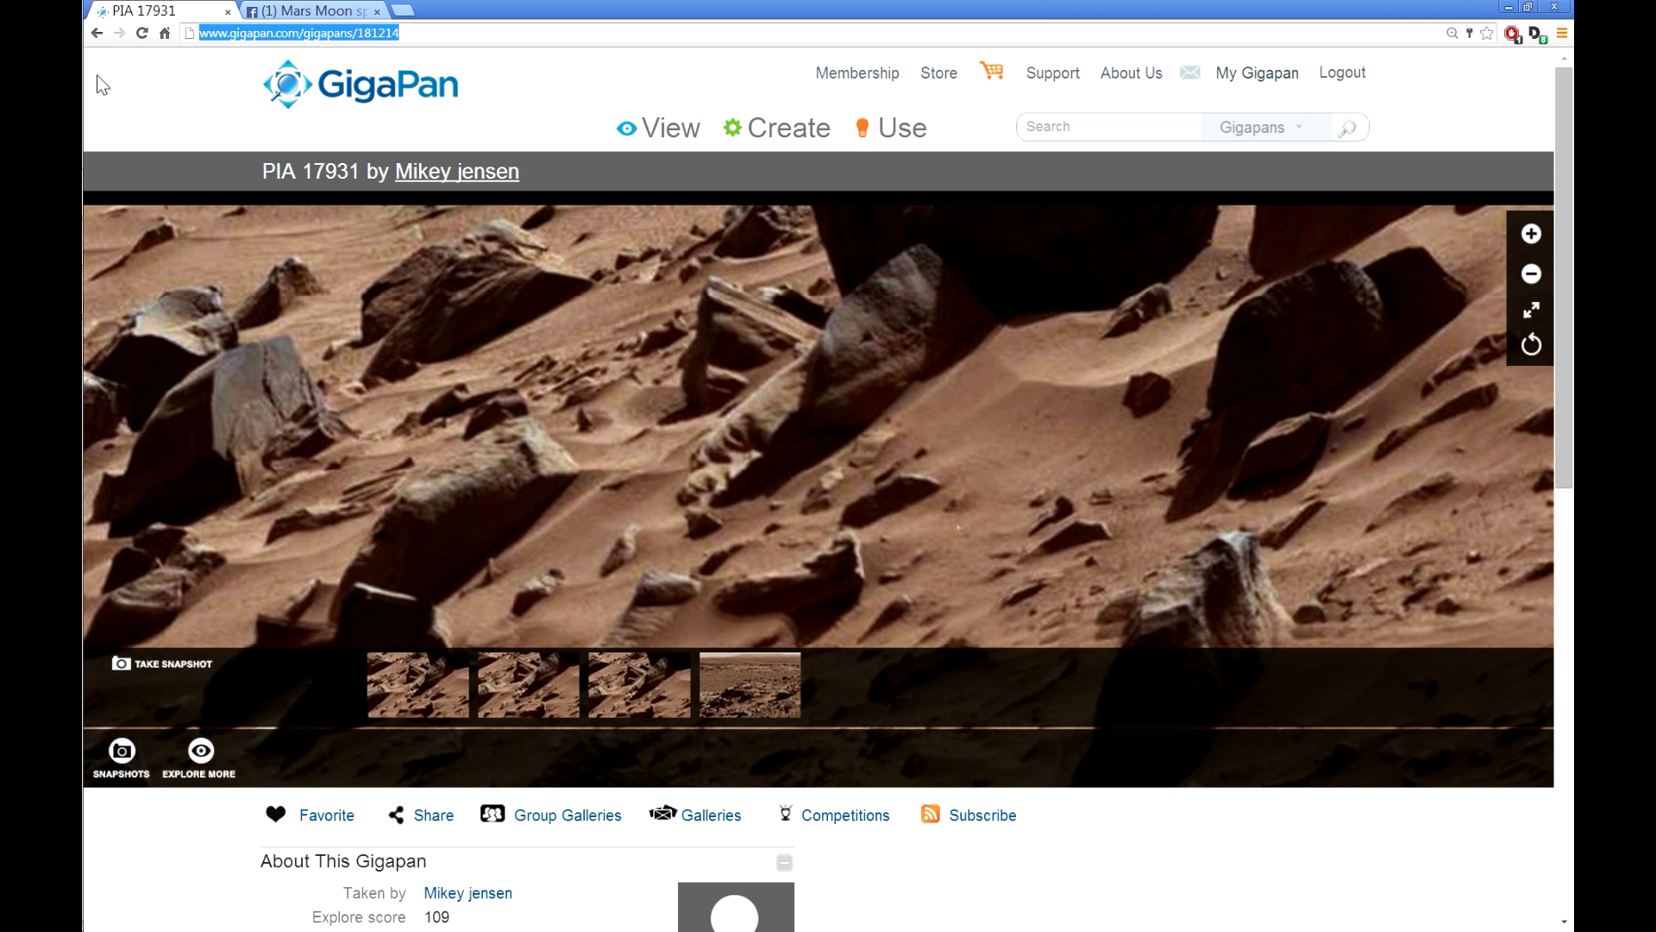
double_click(399, 504)
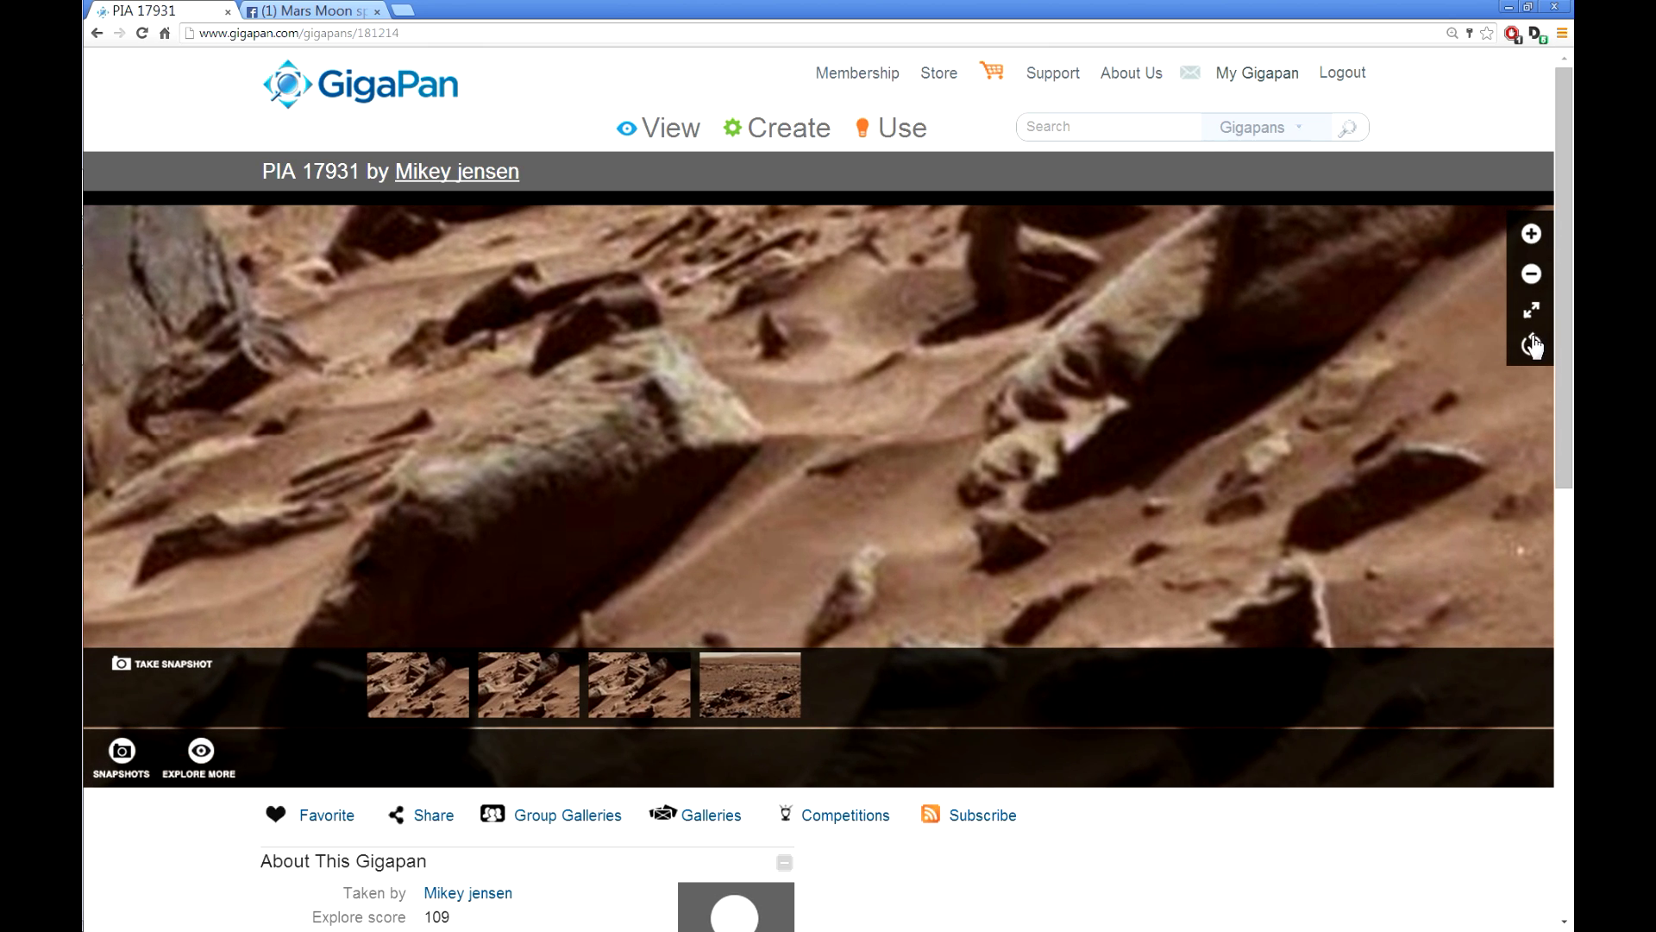
scroll(1350, 482, "down", 1)
scroll(1350, 490, "down", 3)
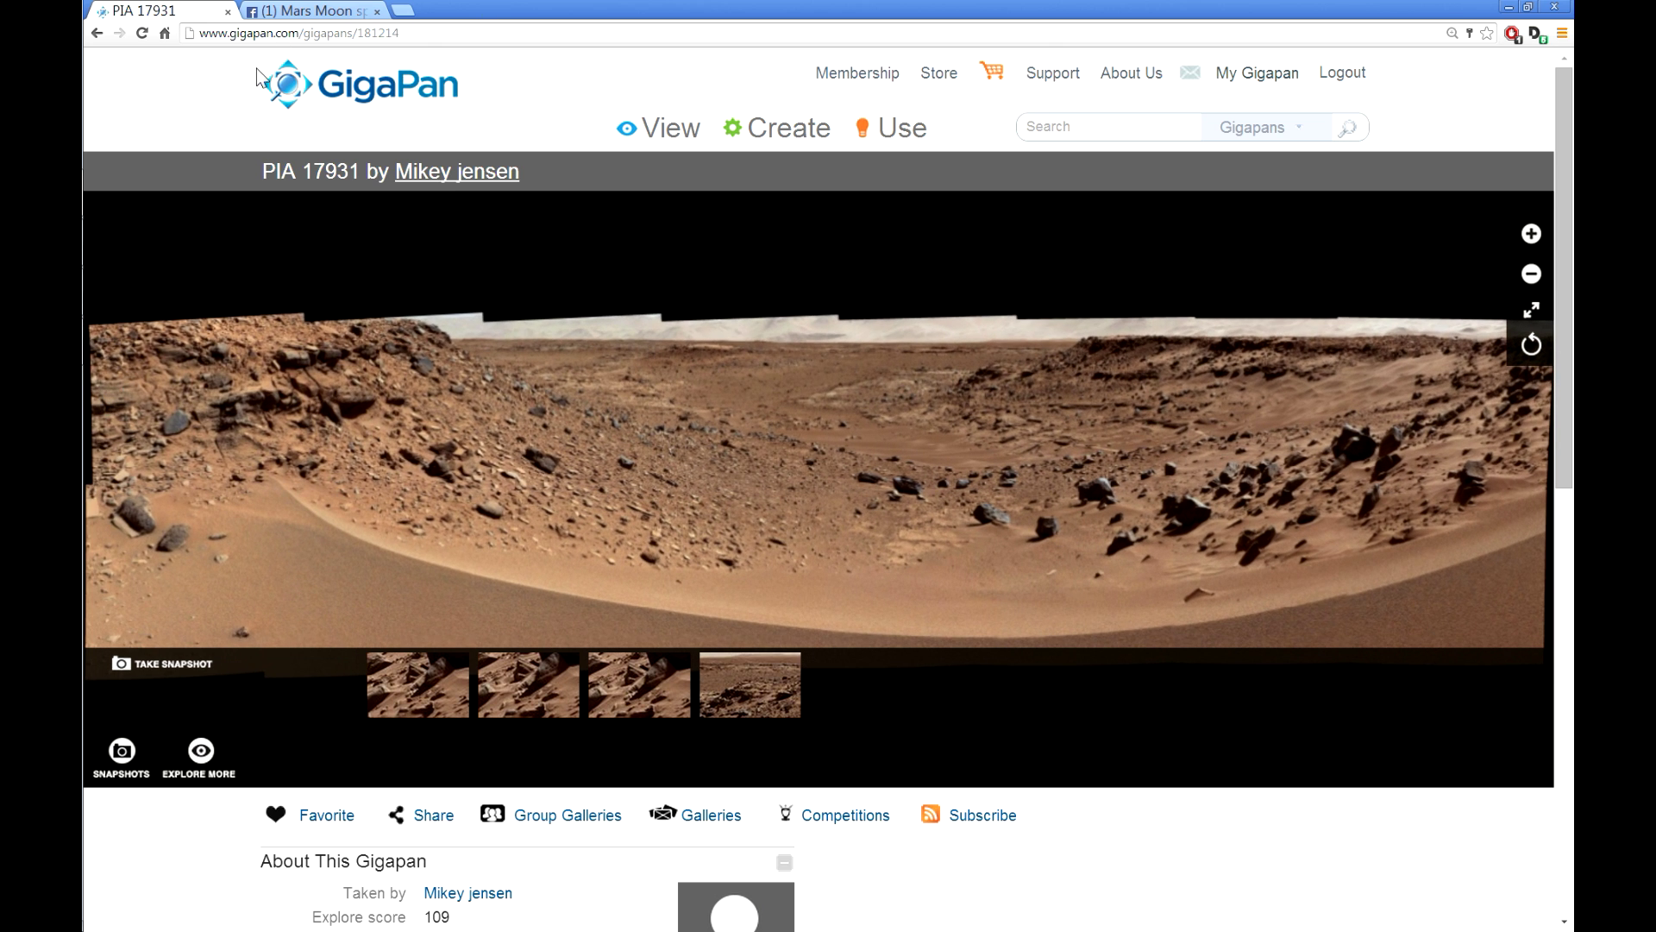
Step: Go to My Snapshots from the account menu, with 'The face' from PIA 17931 listed first
left_click(1263, 76)
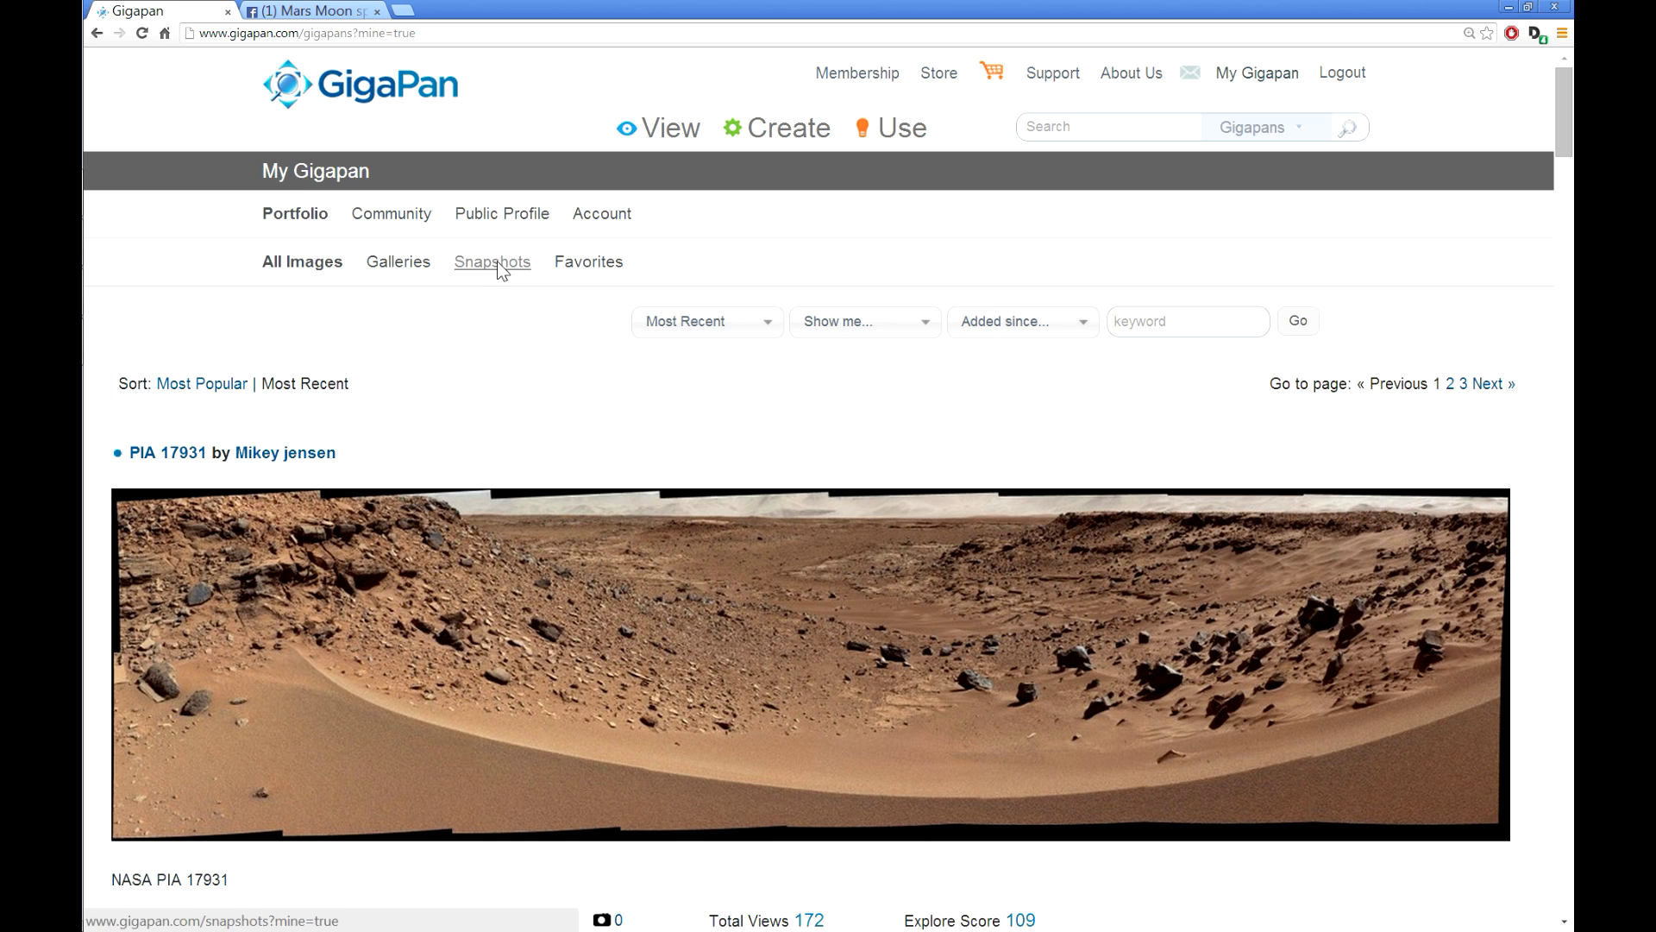
left_click(508, 270)
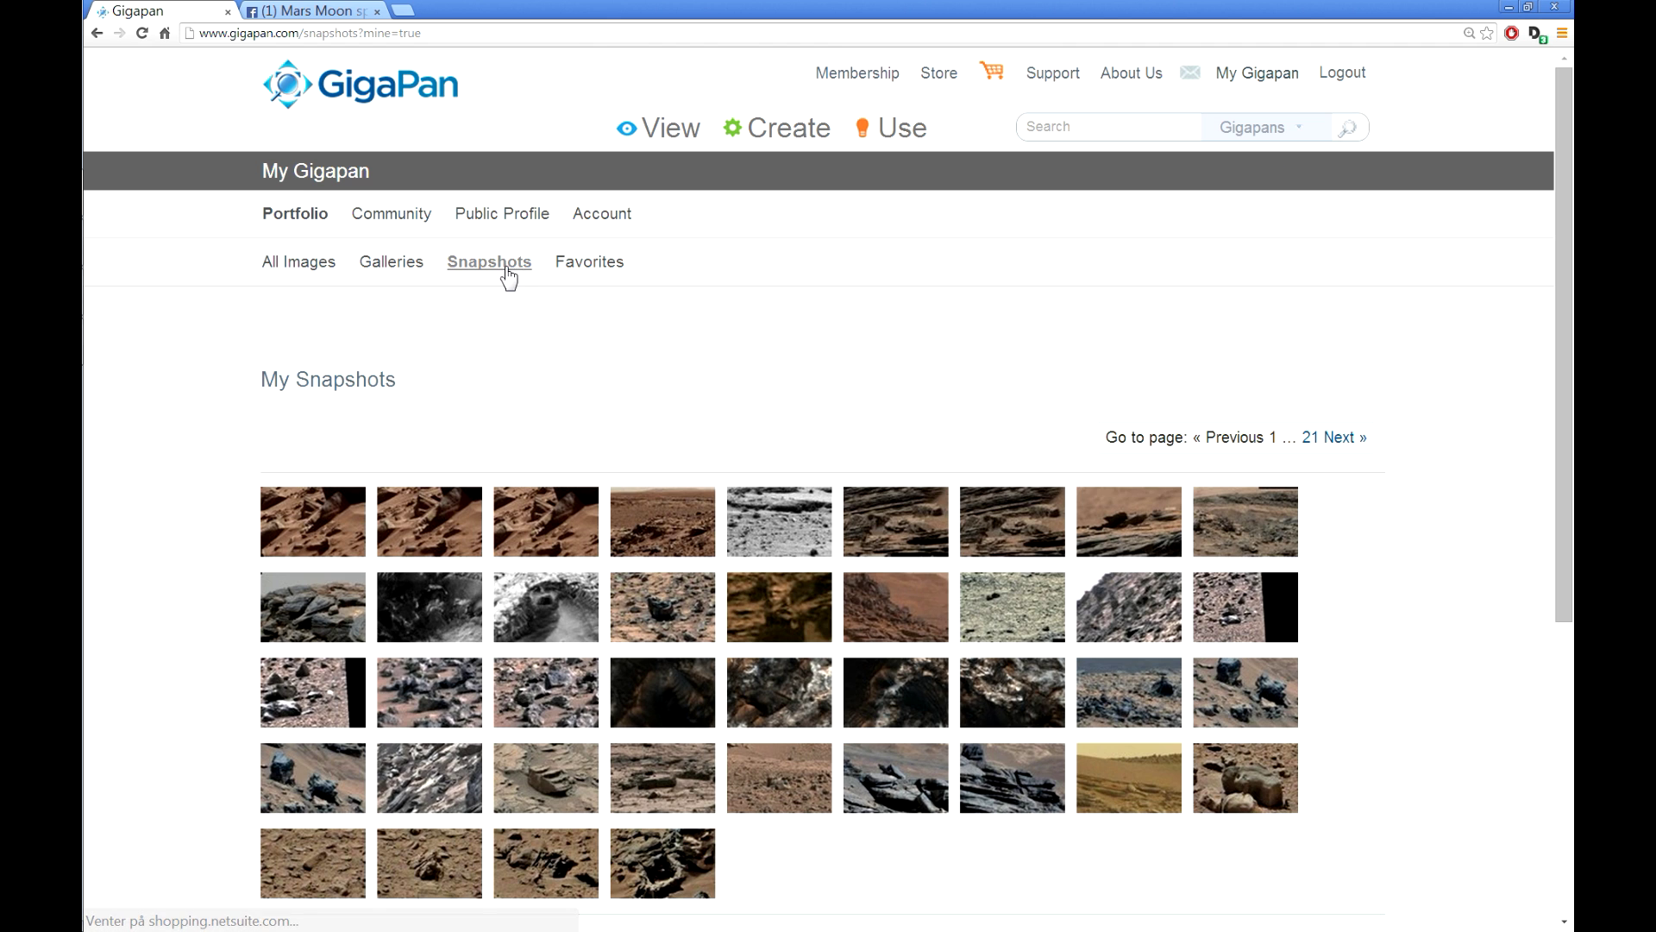
mouse_move(294, 505)
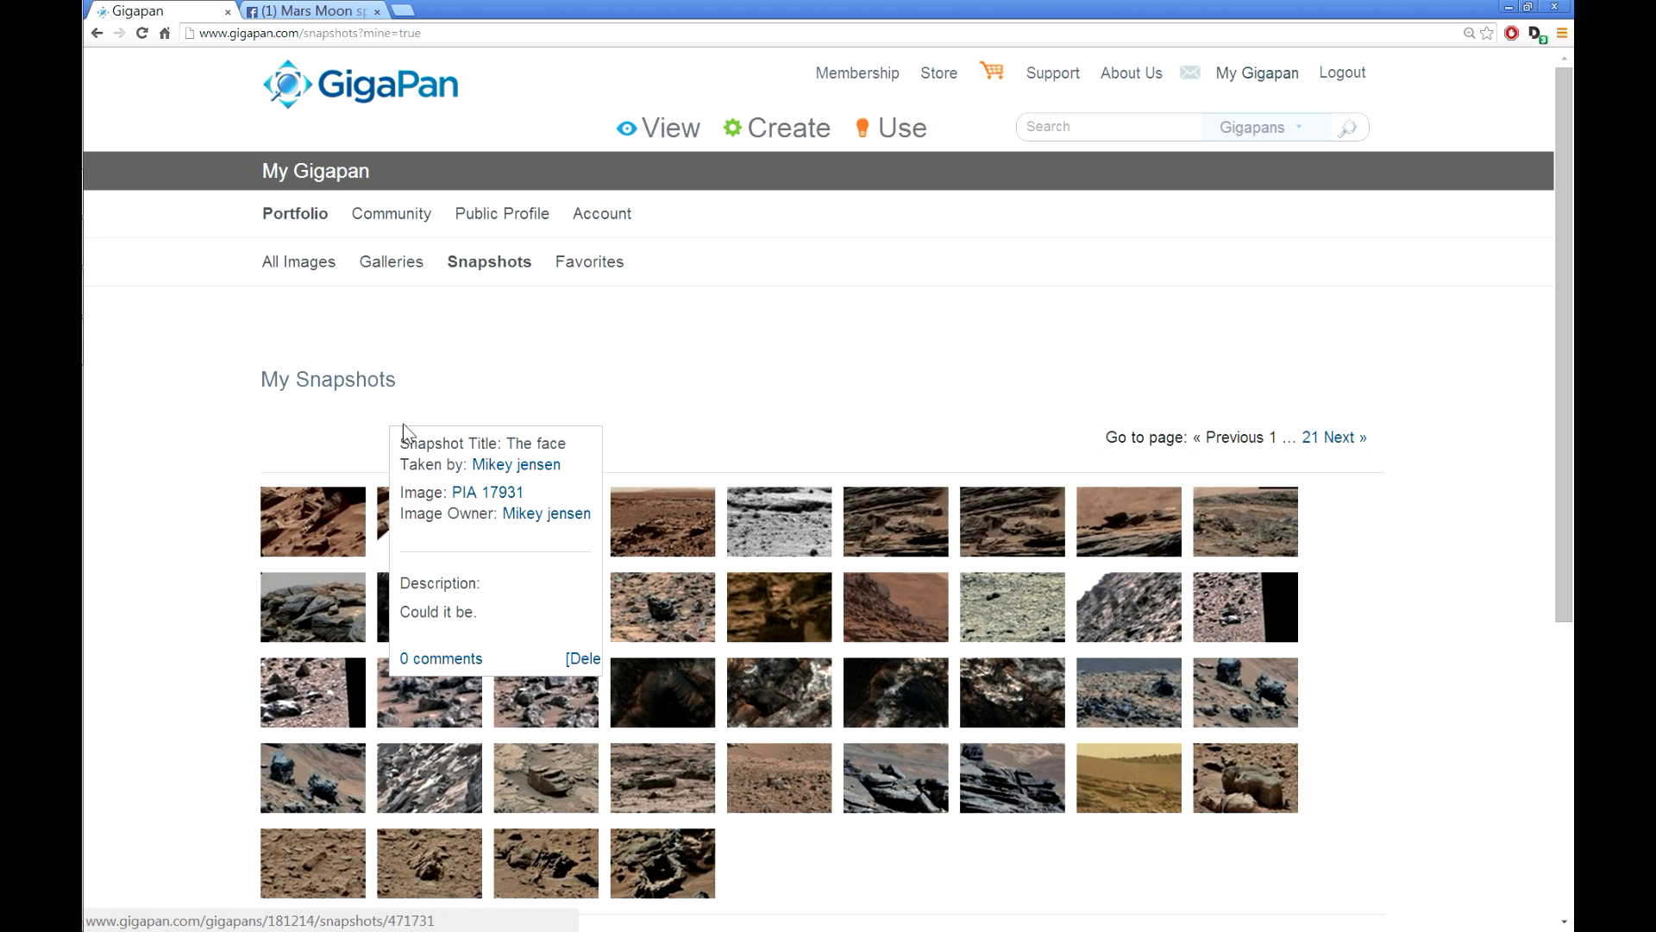
scroll(737, 446, "down", 3)
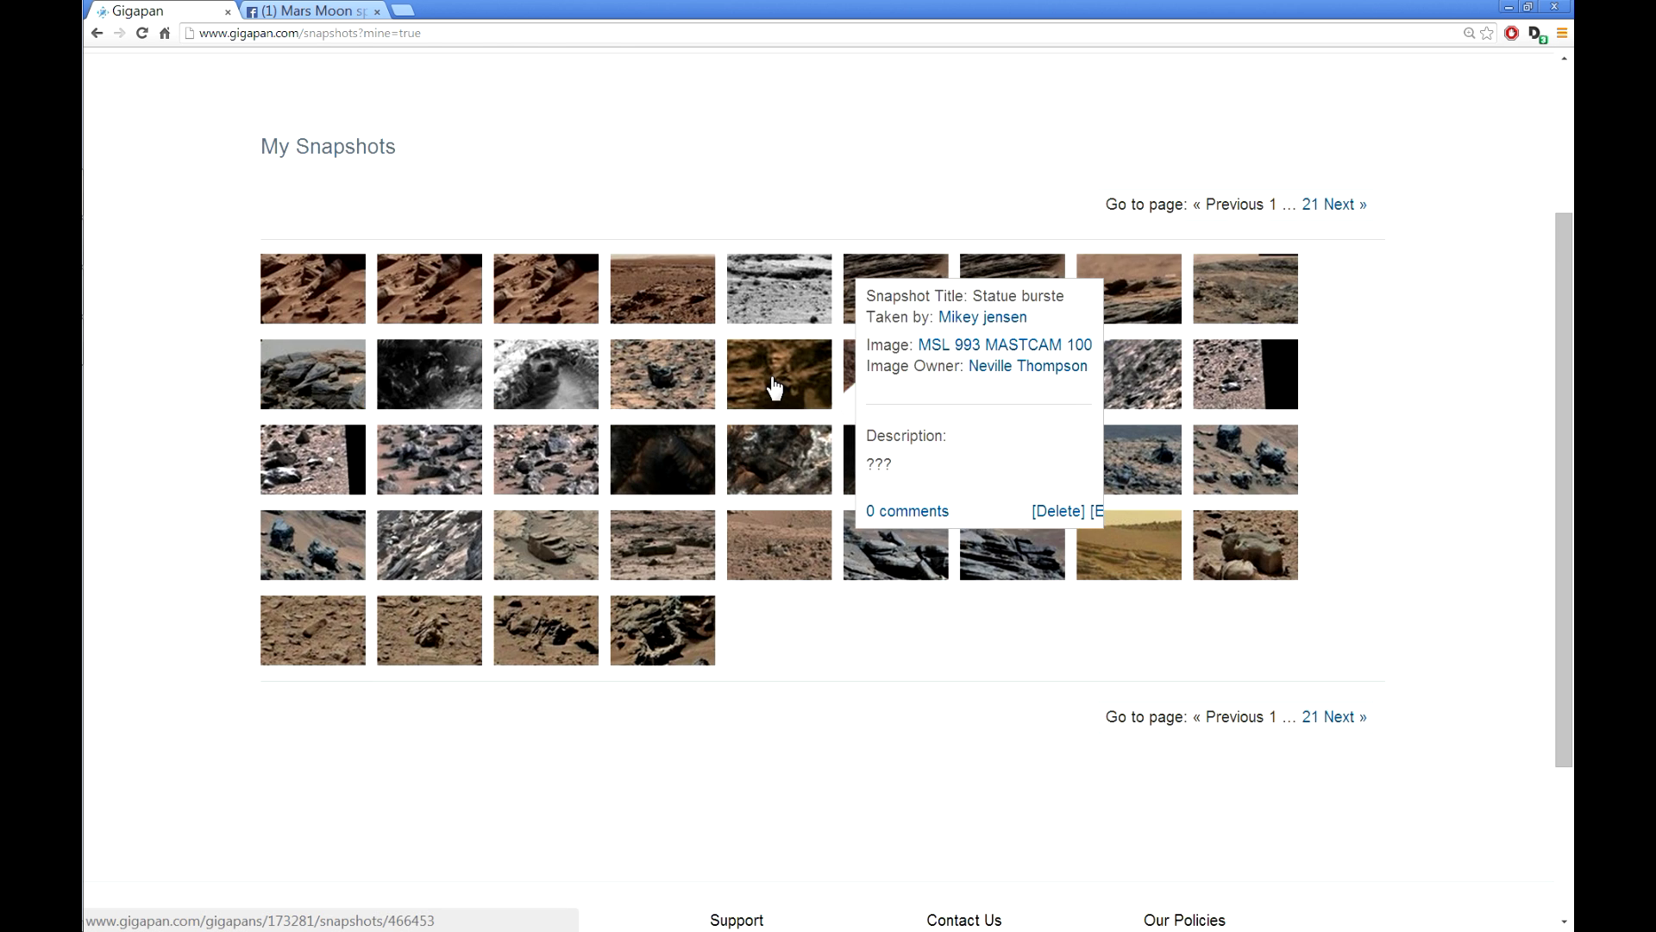
scroll(766, 390, "up", 1)
scroll(766, 390, "up", 2)
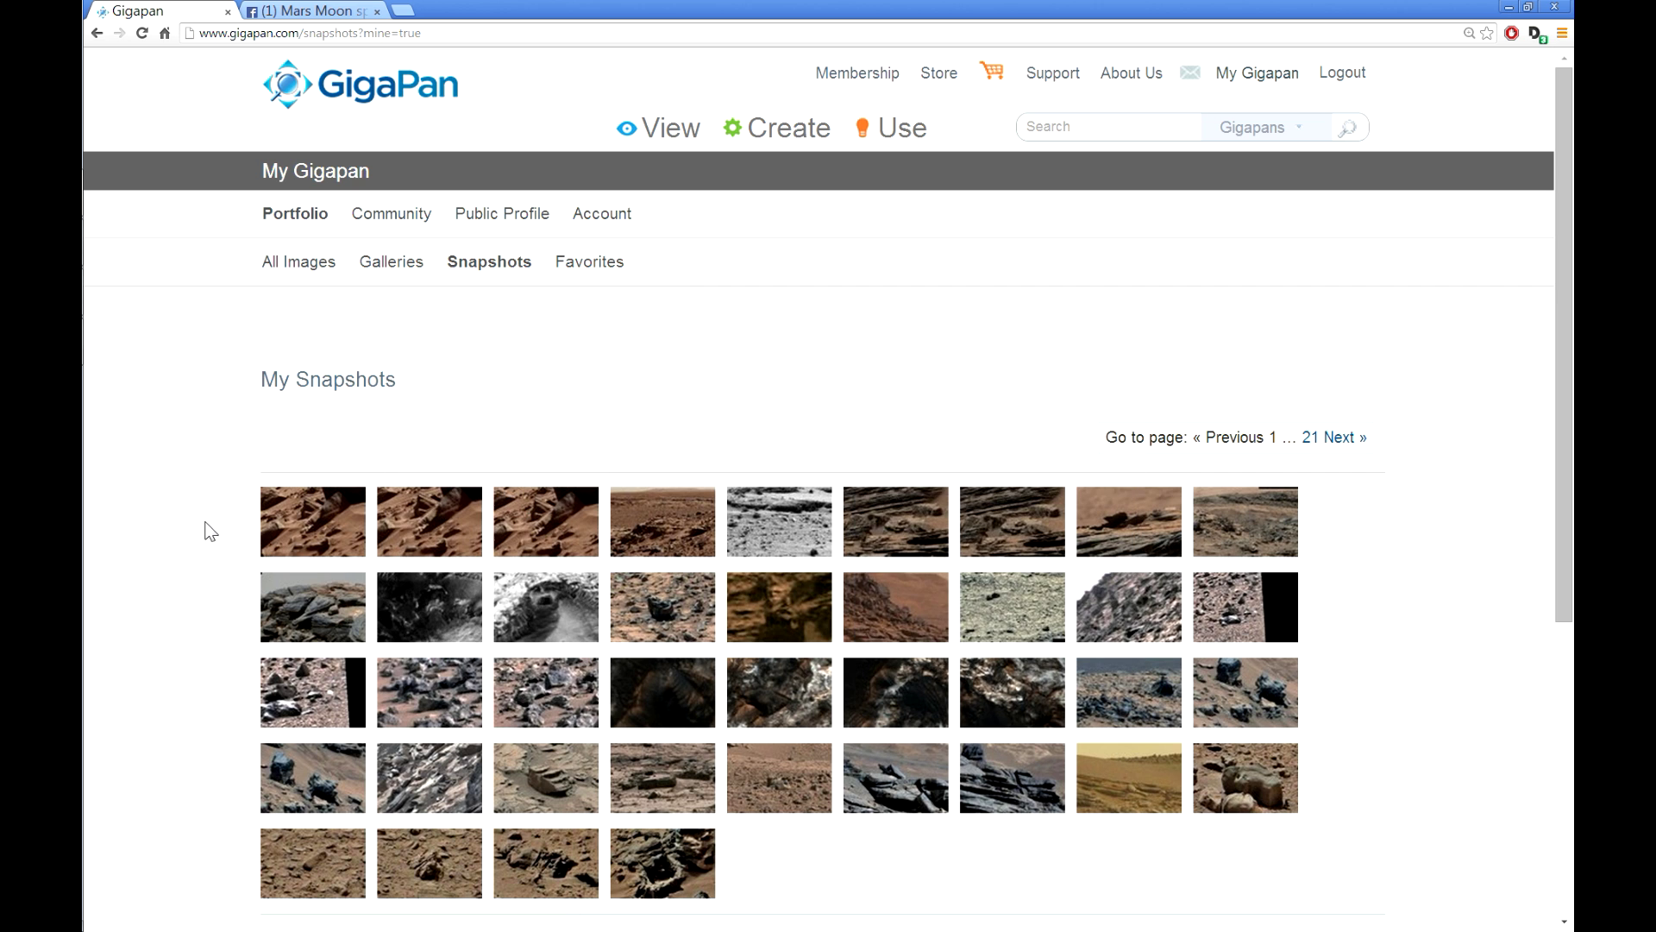
scroll(226, 493, "down", 2)
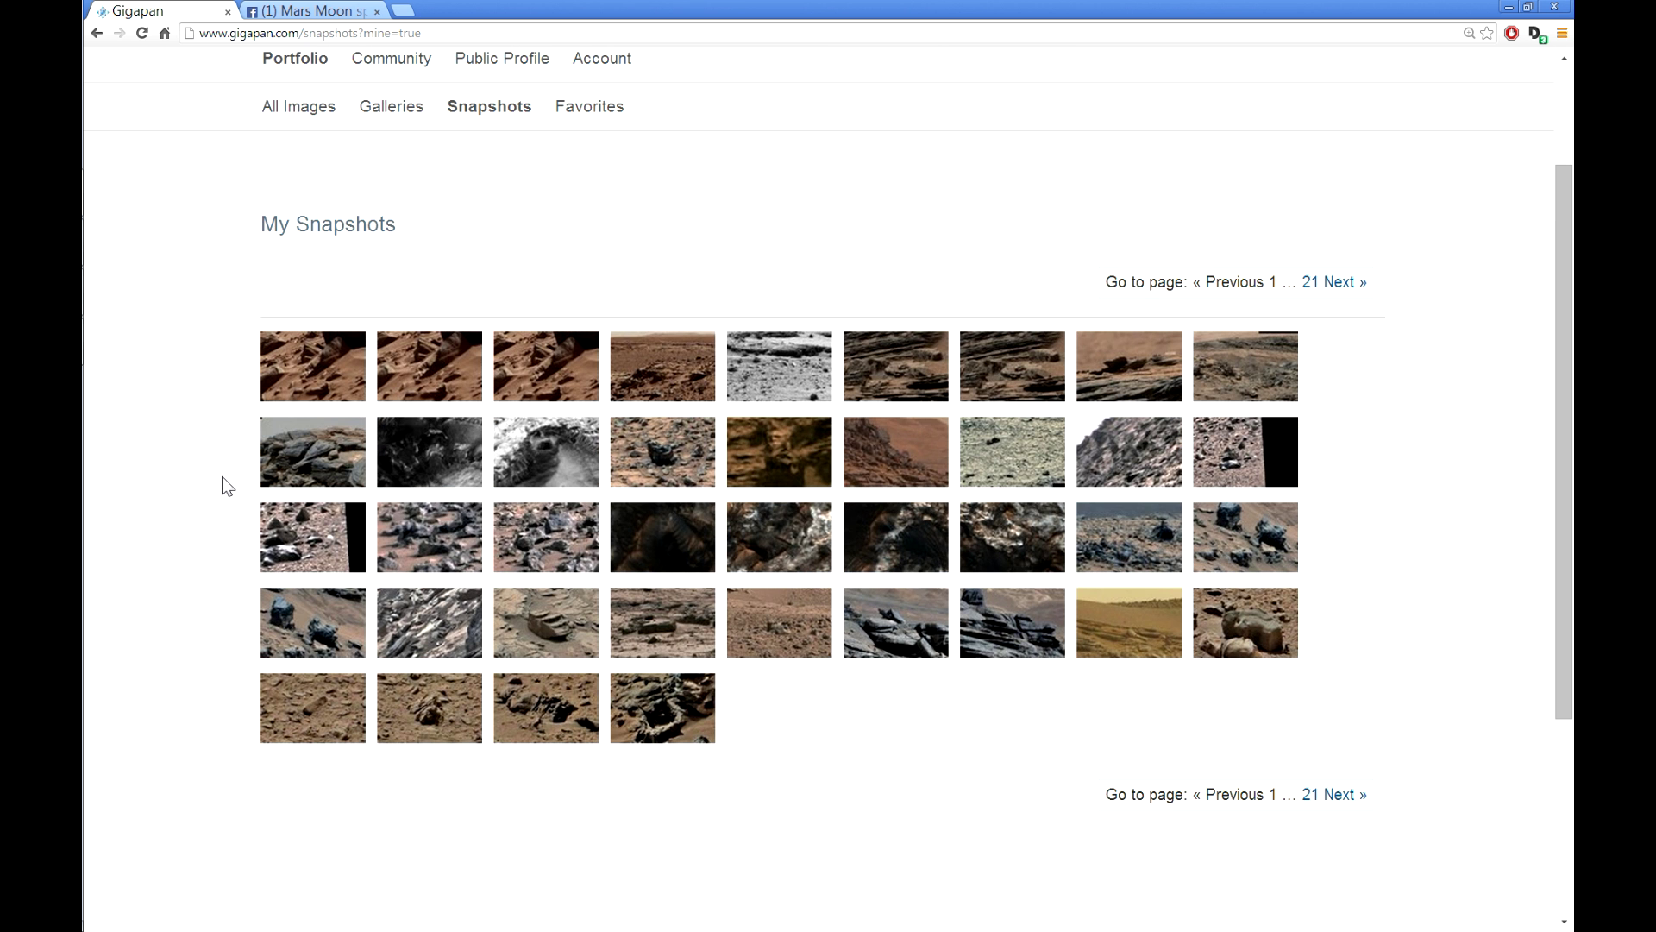
Step: Open 'The face' snapshot page and copy its web address
left_click(332, 364)
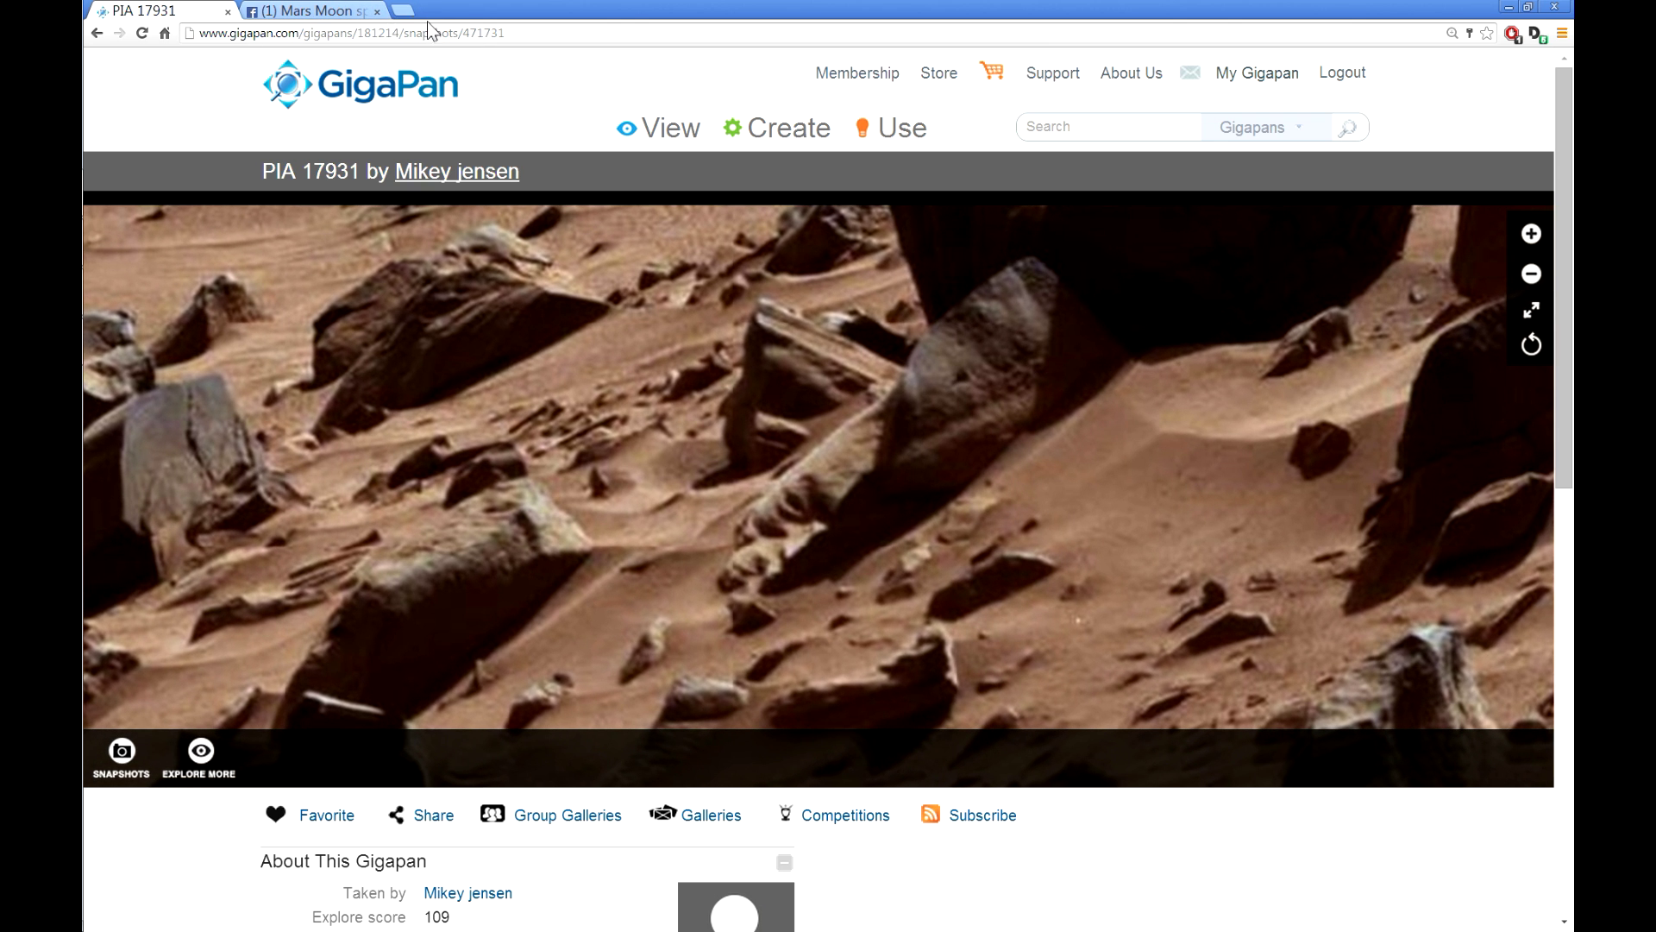
left_click(461, 34)
key("ctrl+c")
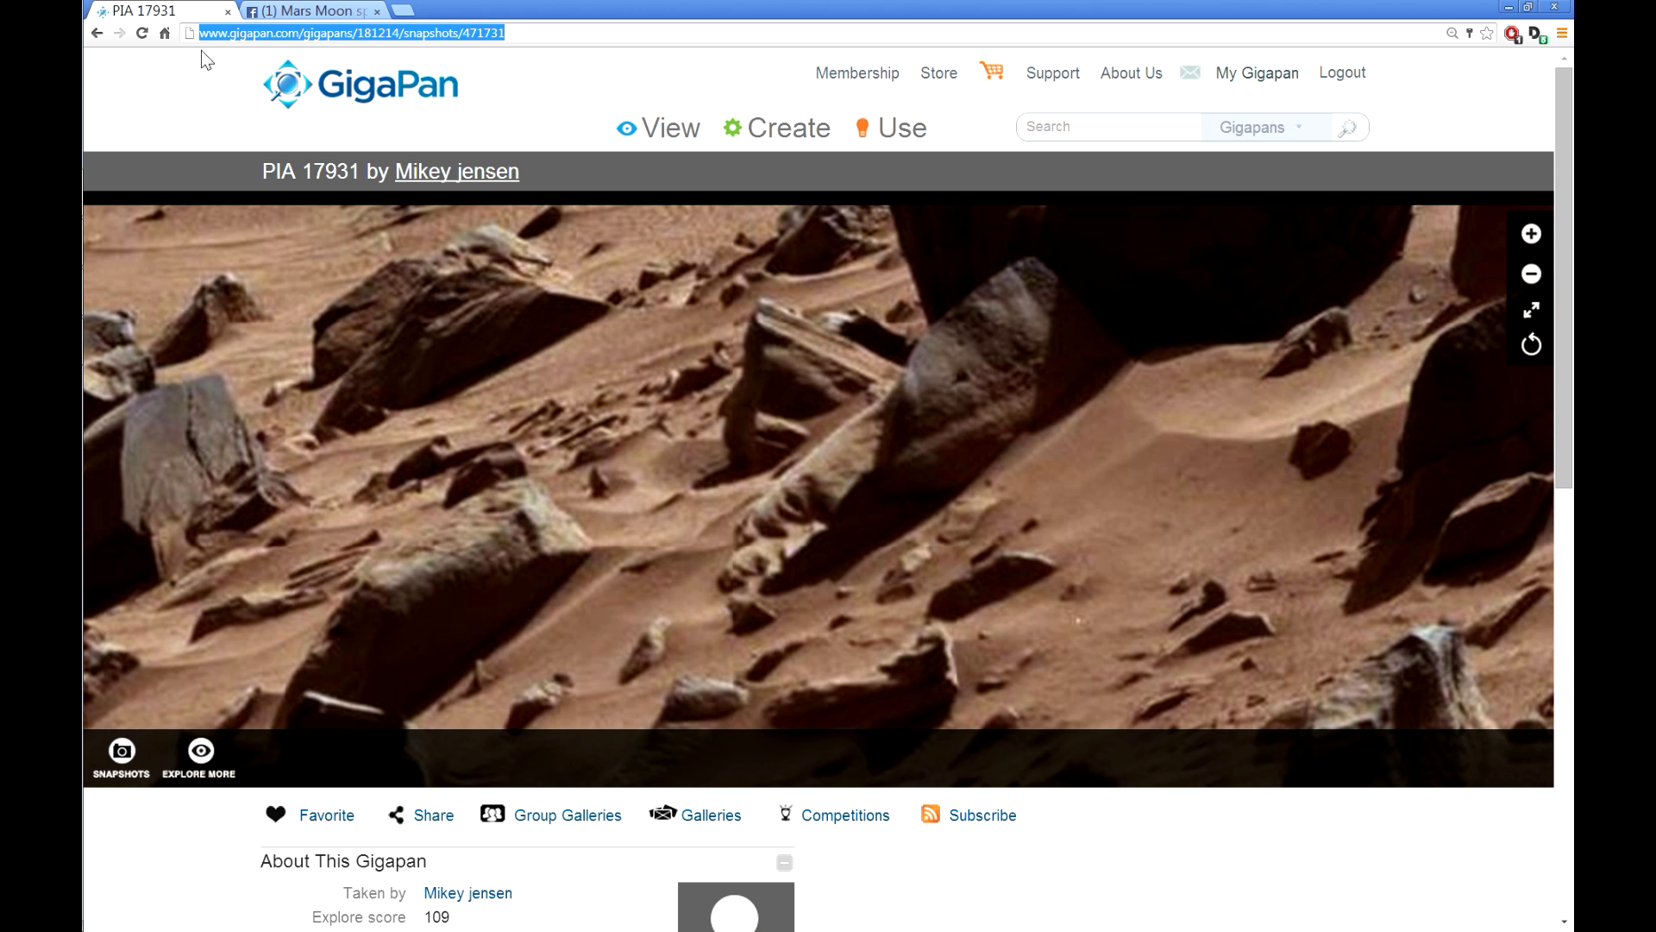
right_click(229, 37)
left_click(317, 114)
Step: Post 'The face' snapshot link to the Mars Moon space Photo zoom club Facebook group
left_click(332, 12)
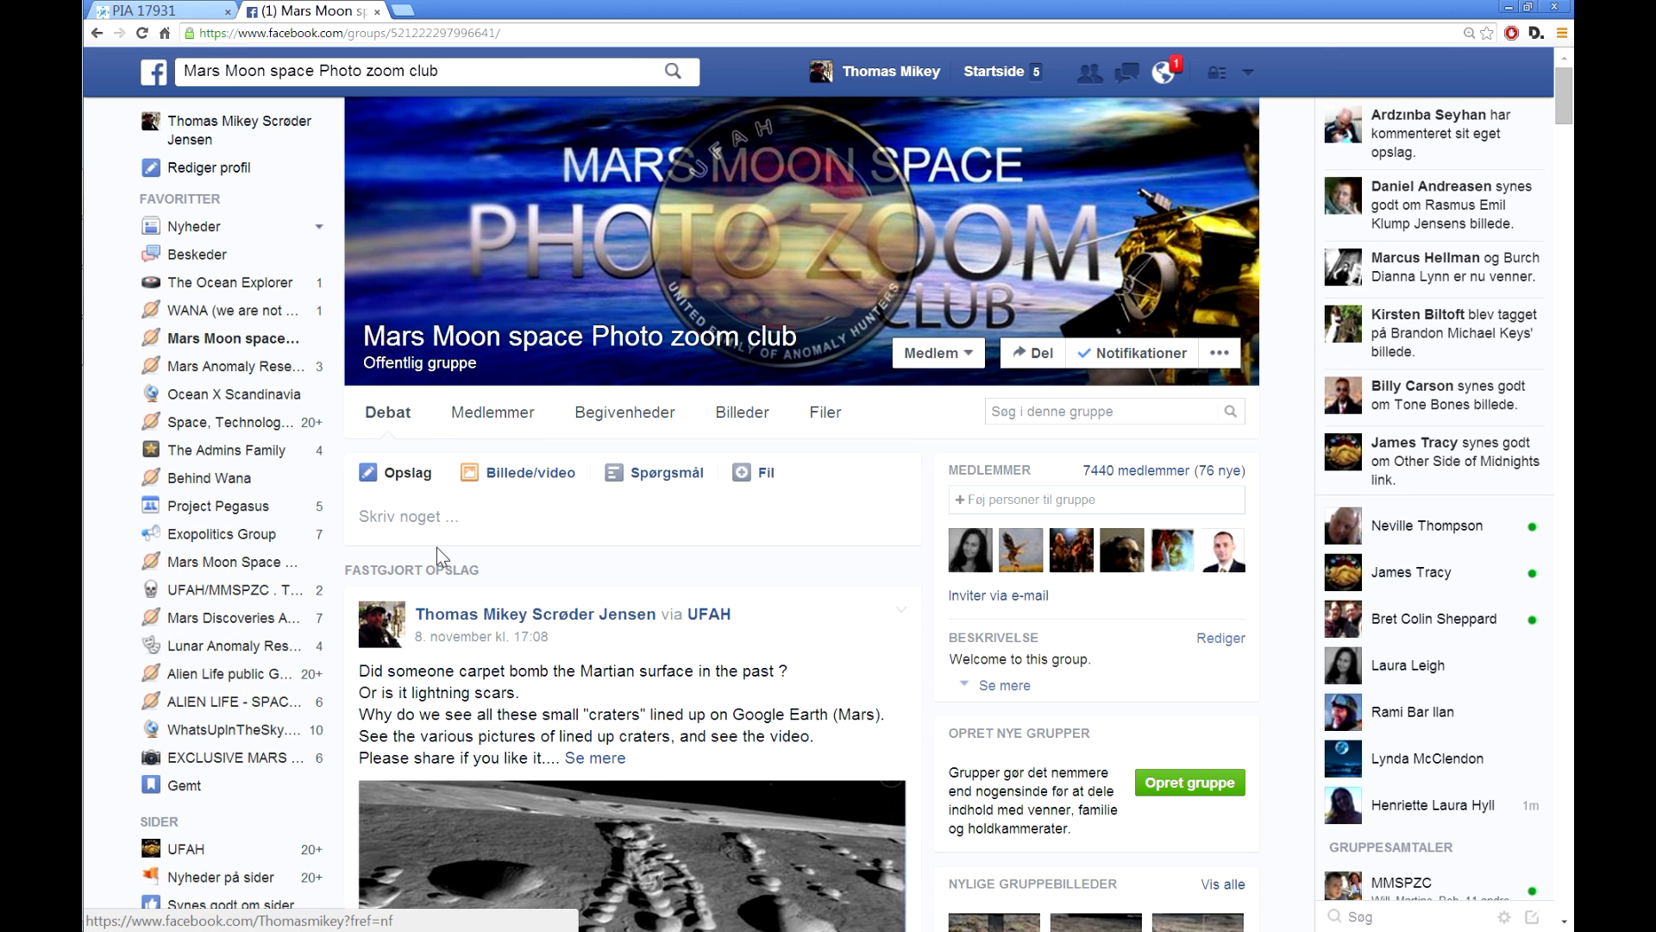
left_click(461, 514)
right_click(466, 518)
left_click(86, 854)
key("ctrl+v")
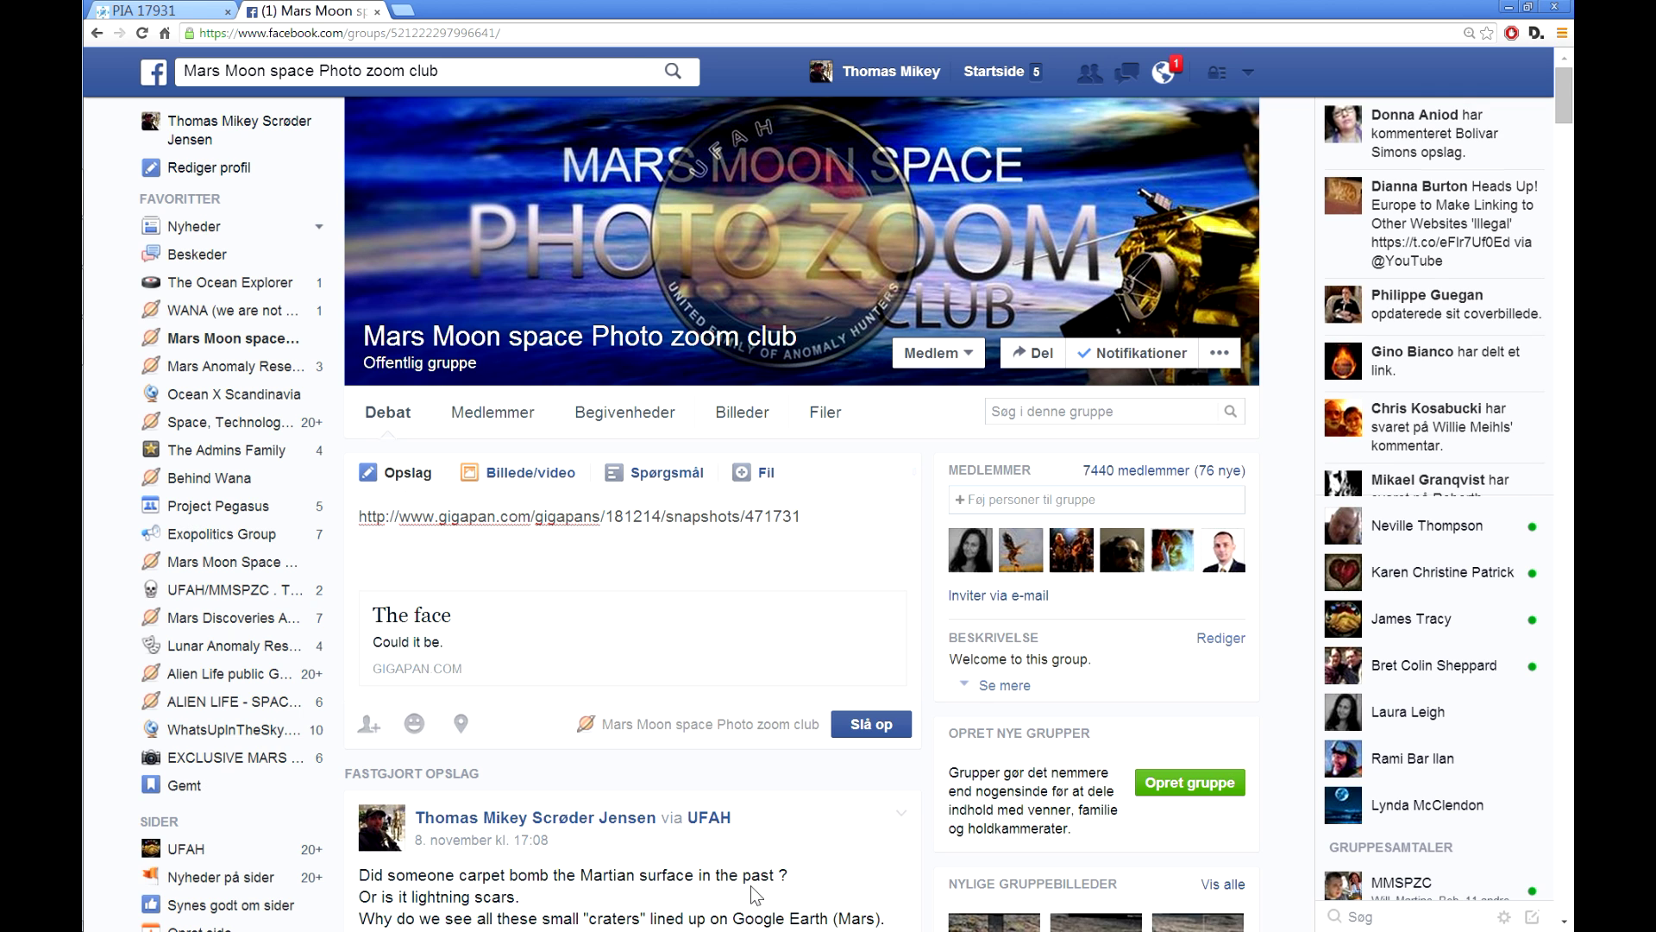
left_click(872, 724)
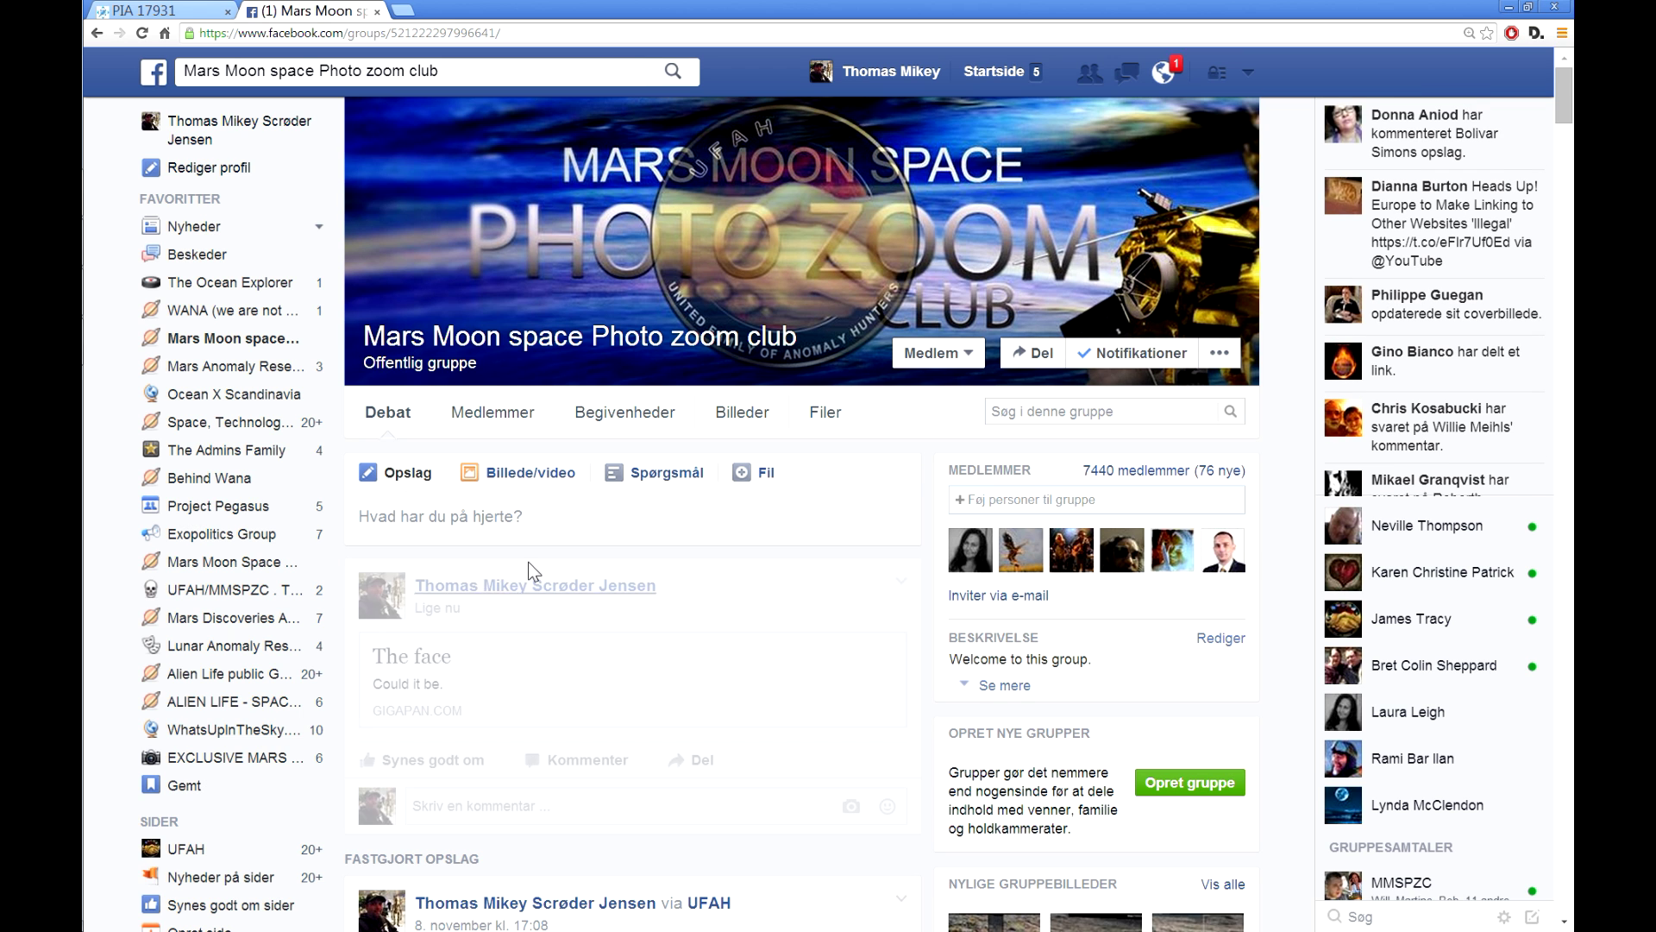
scroll(828, 431, "down", 3)
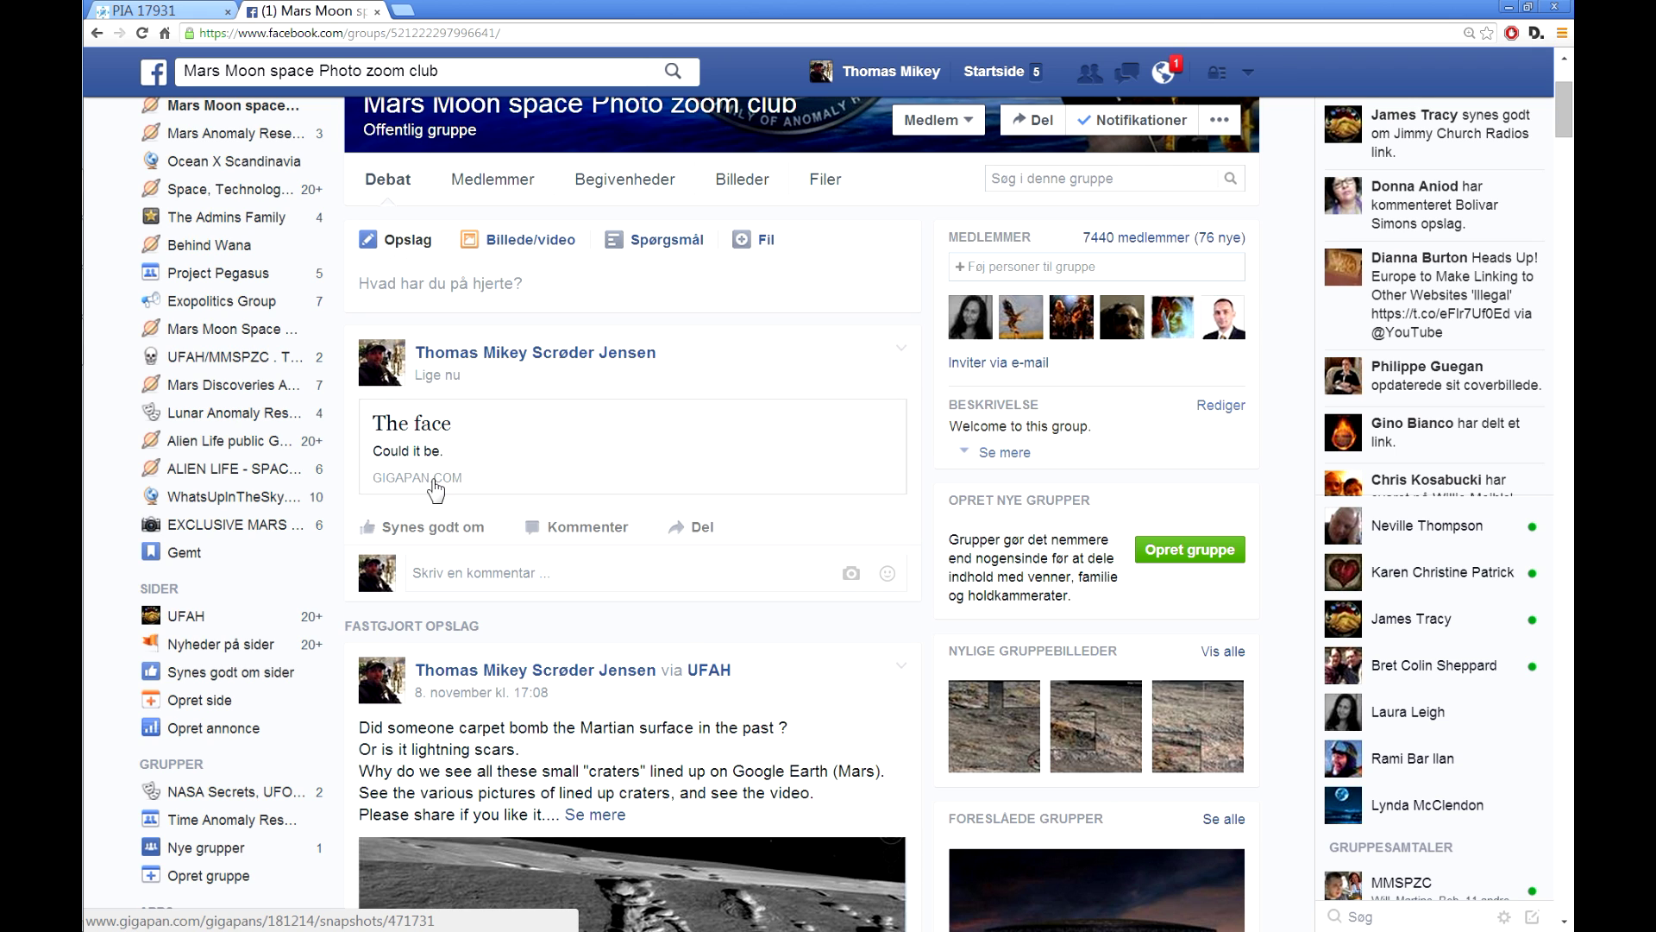
Step: Follow the post's 'The face' link card to open the snapshot on GigaPan
left_click(578, 452)
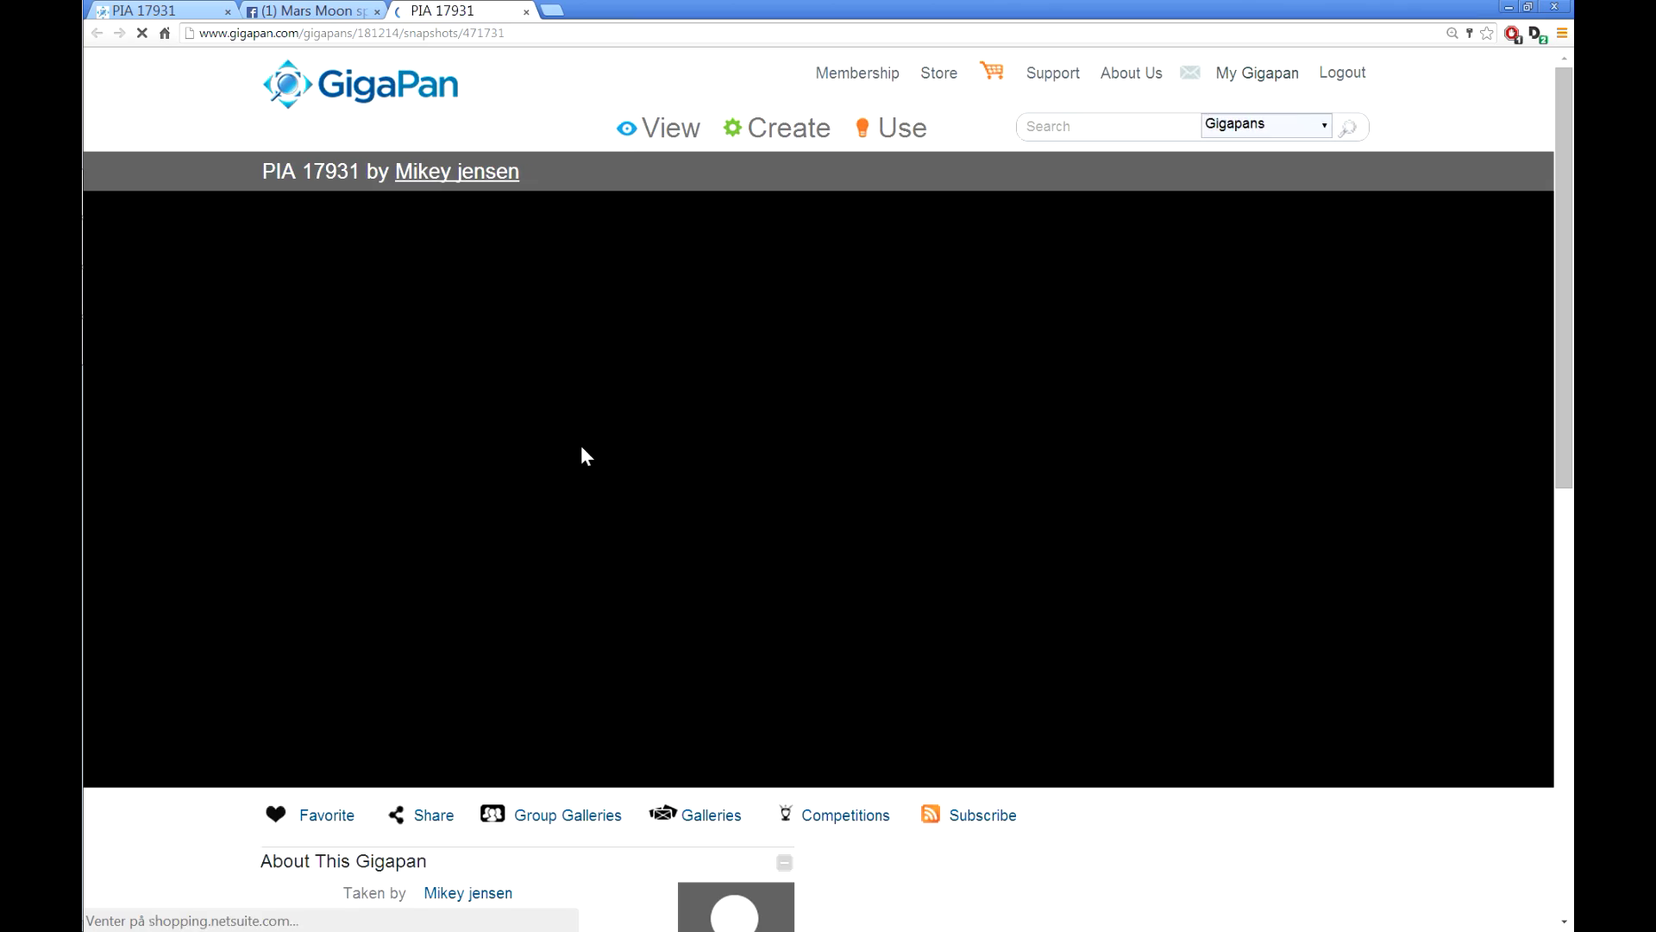